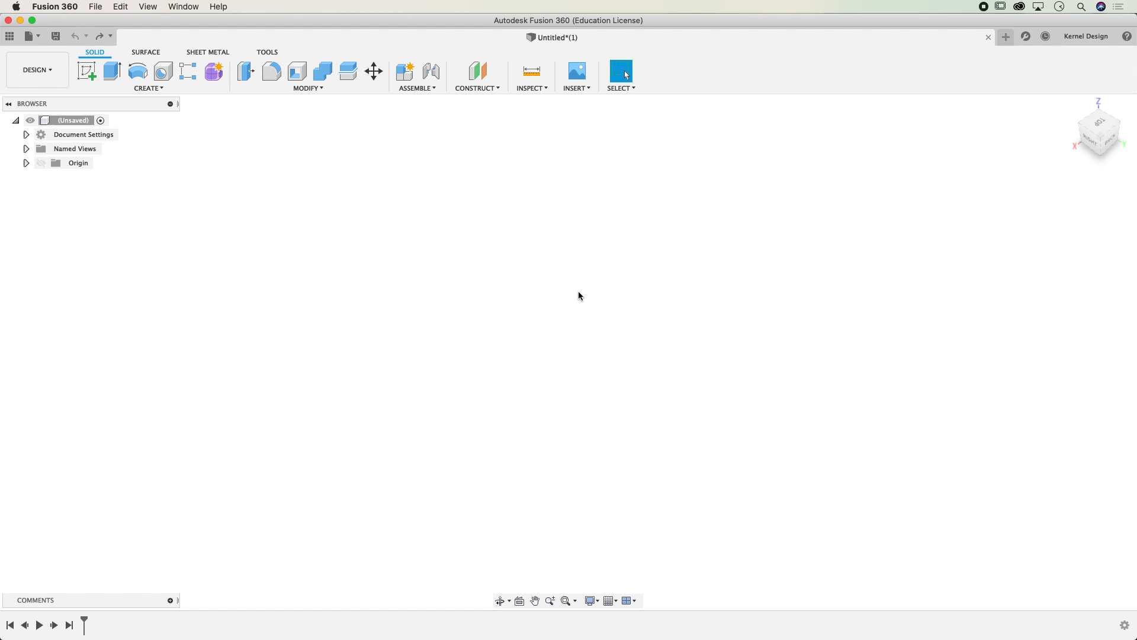
Step: Start a sketch on the horizontal XY plane and draw a three-point arc bulging up and left of the origin
click(89, 74)
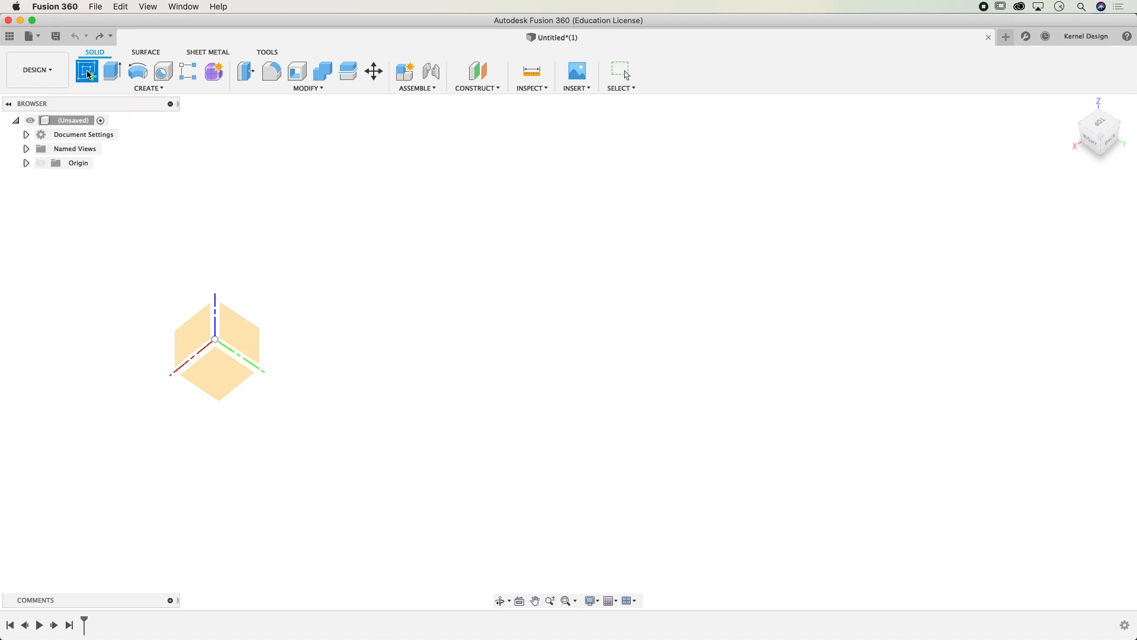
click(222, 379)
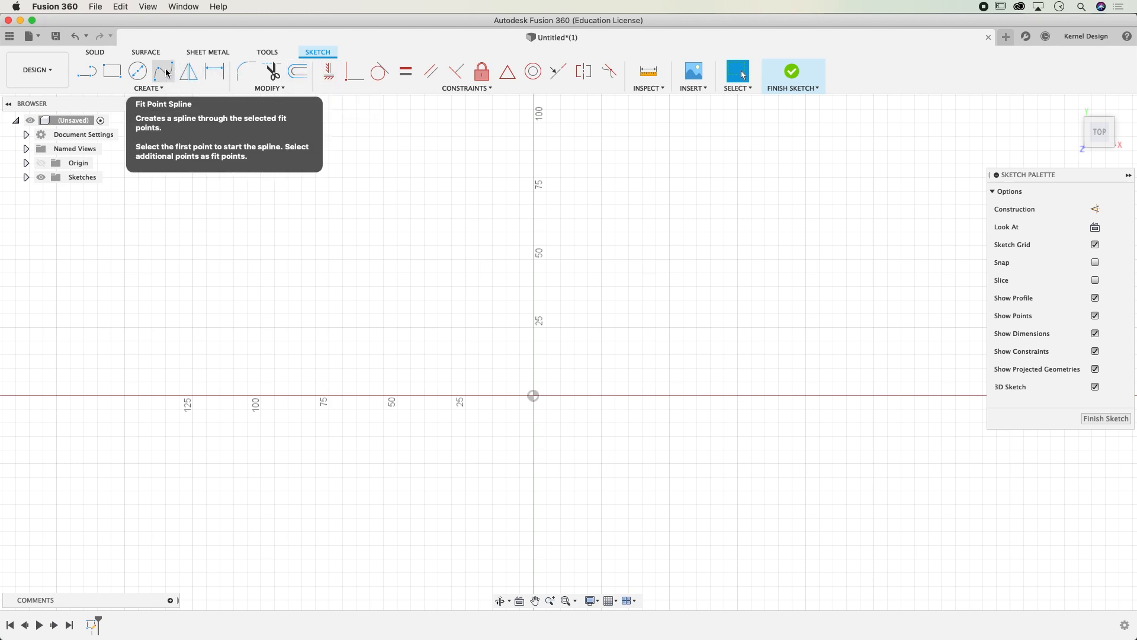
click(160, 85)
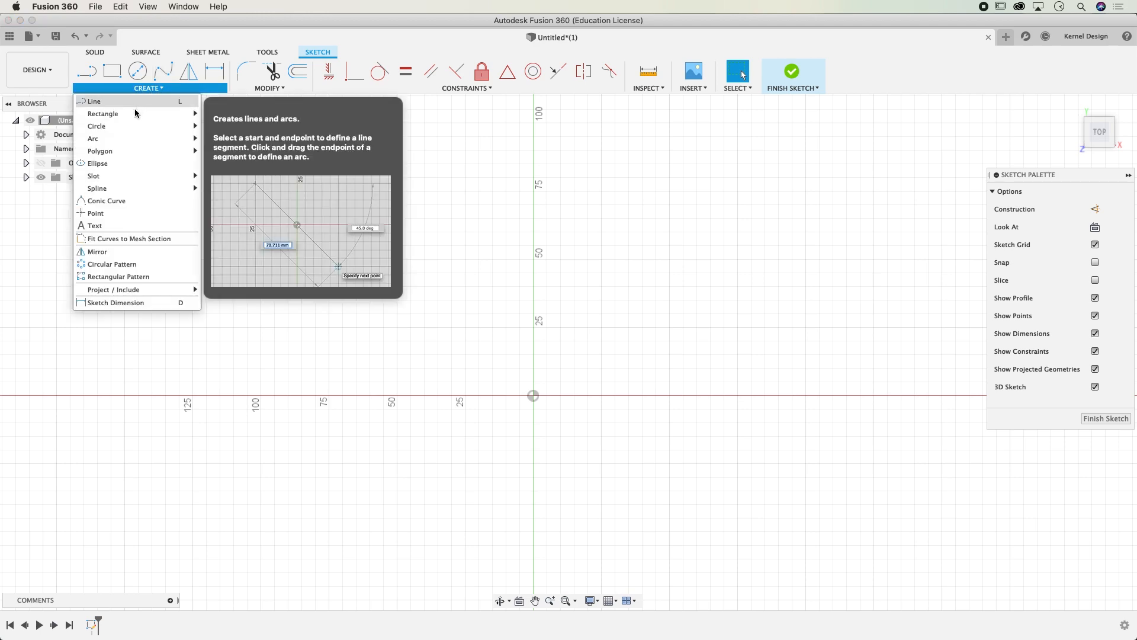
mouse_move(130, 138)
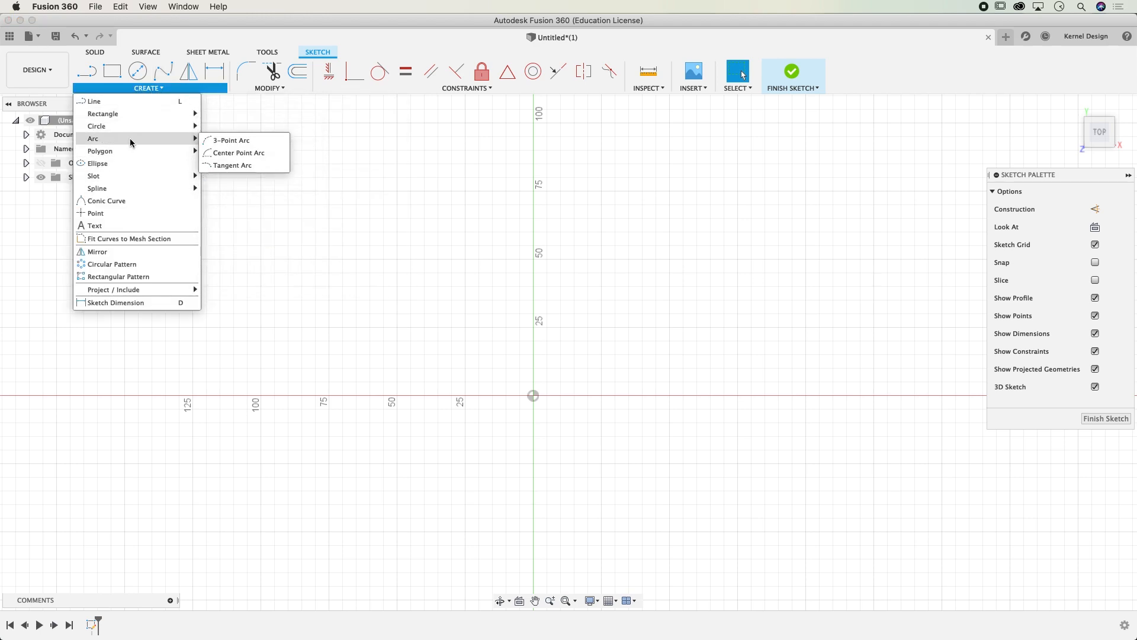
click(225, 140)
click(479, 271)
click(427, 265)
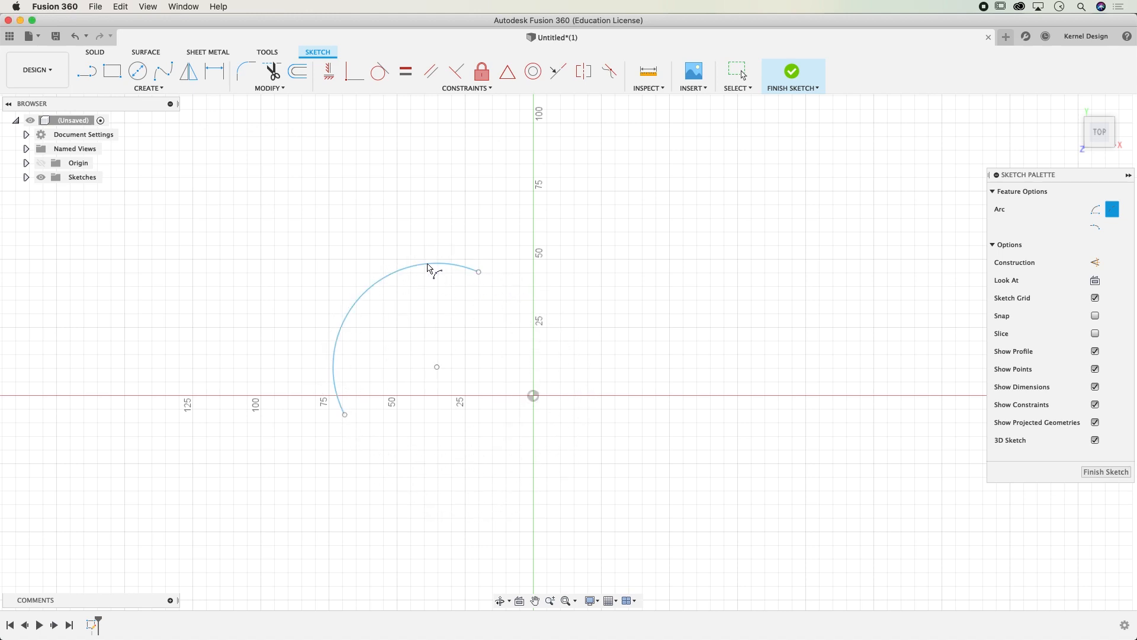
Step: Draw a second three-point arc from the first arc's upper end, curving downward and ending right of the vertical axis
click(480, 272)
click(705, 354)
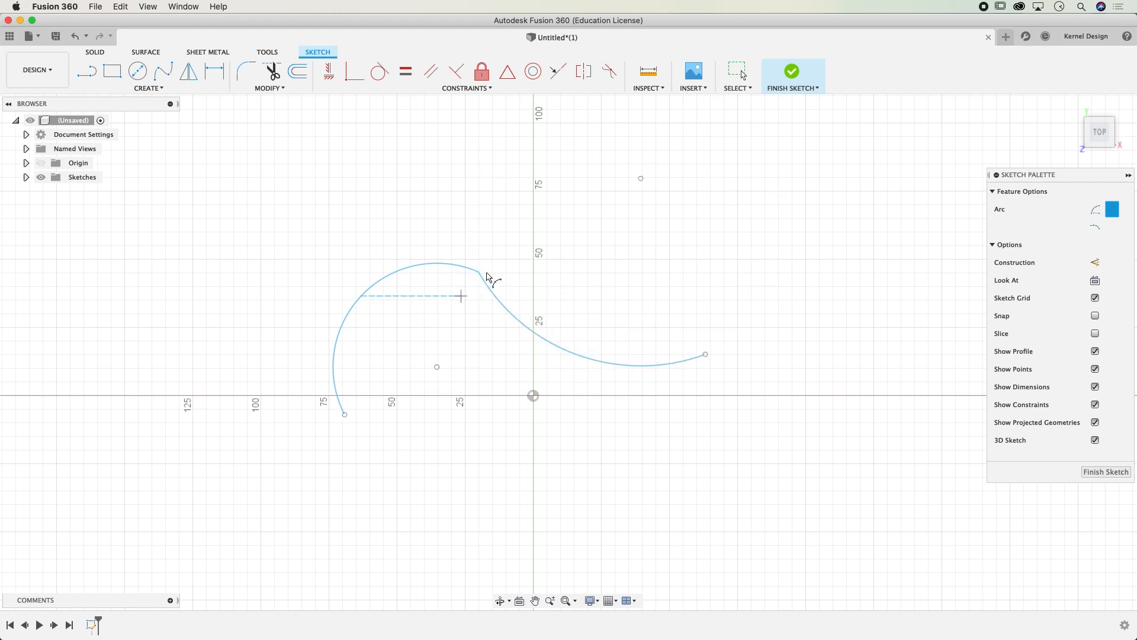
click(581, 354)
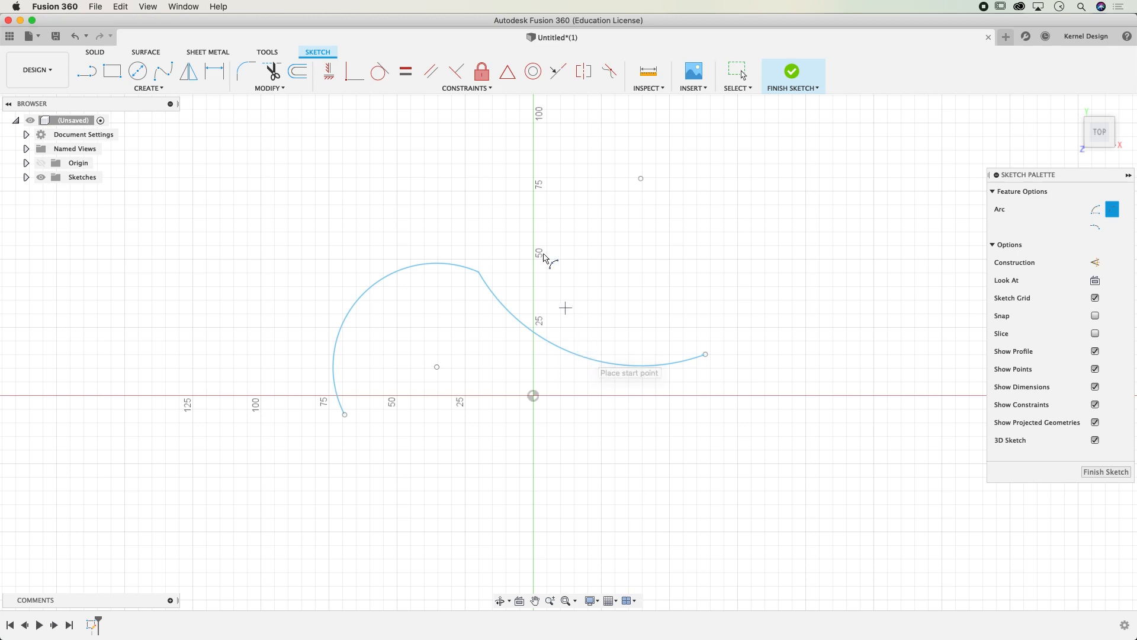
Step: Make the two connected arcs tangent at their shared endpoint
click(380, 72)
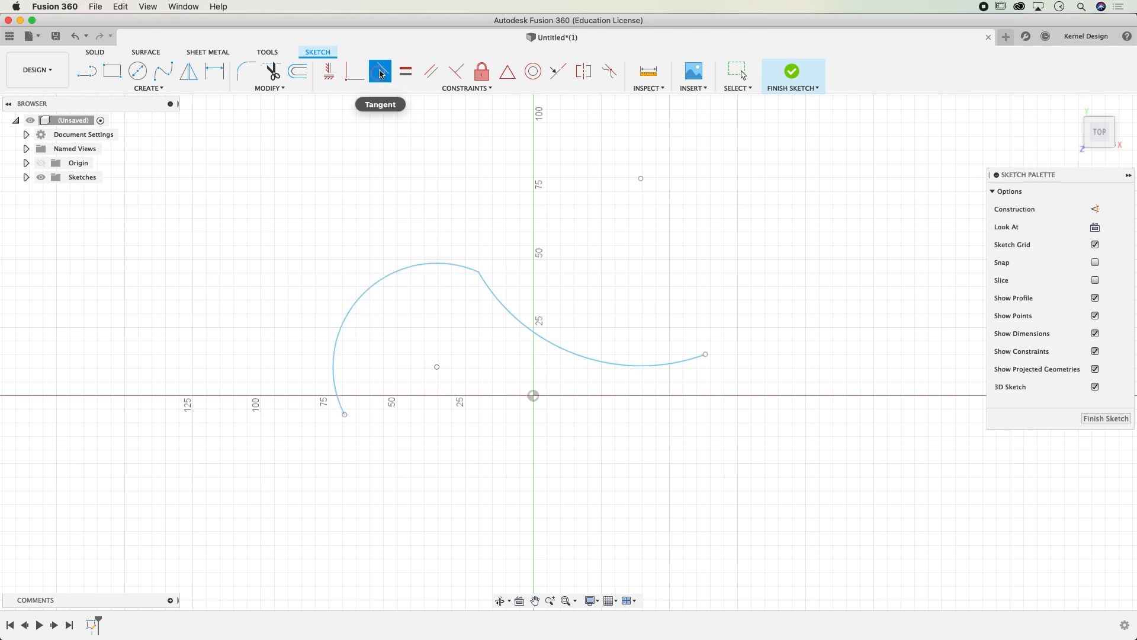
click(449, 88)
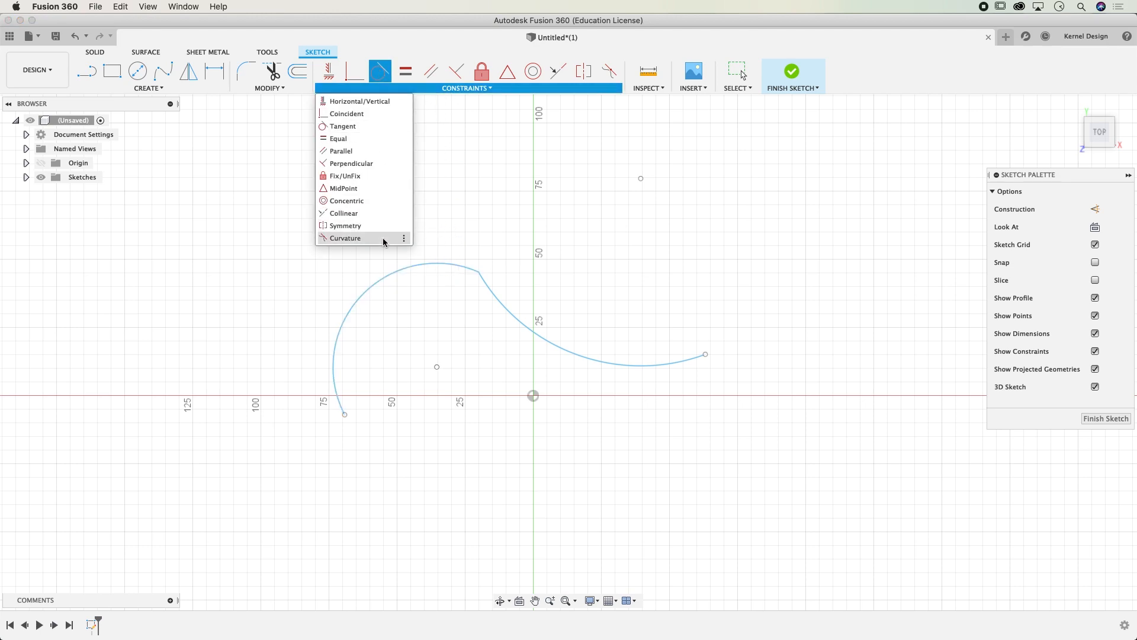
click(457, 265)
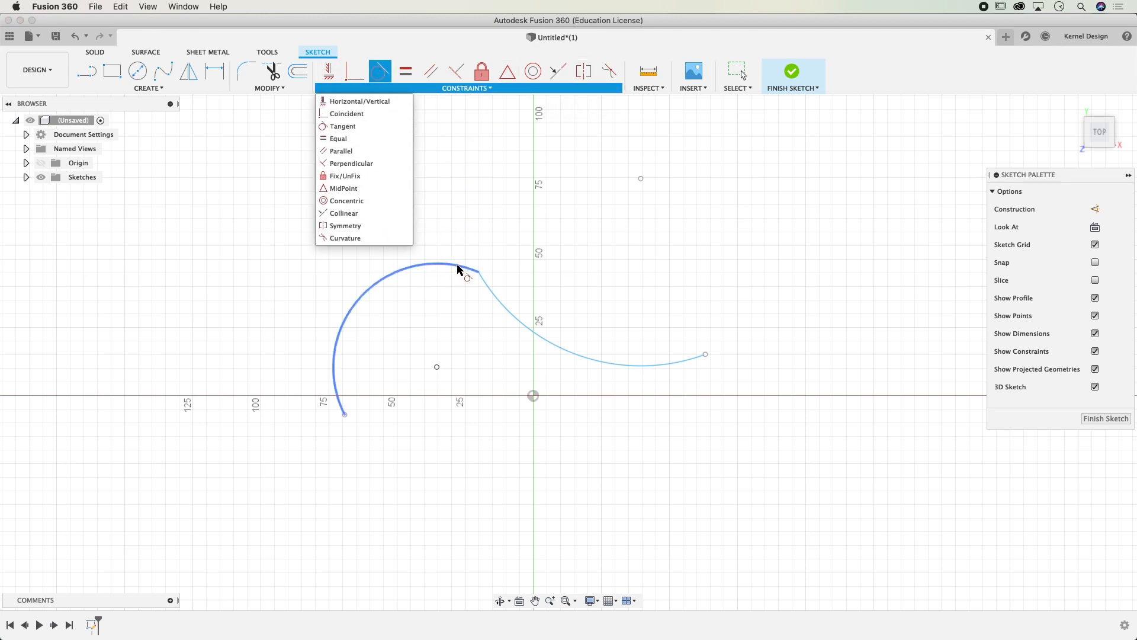
click(498, 301)
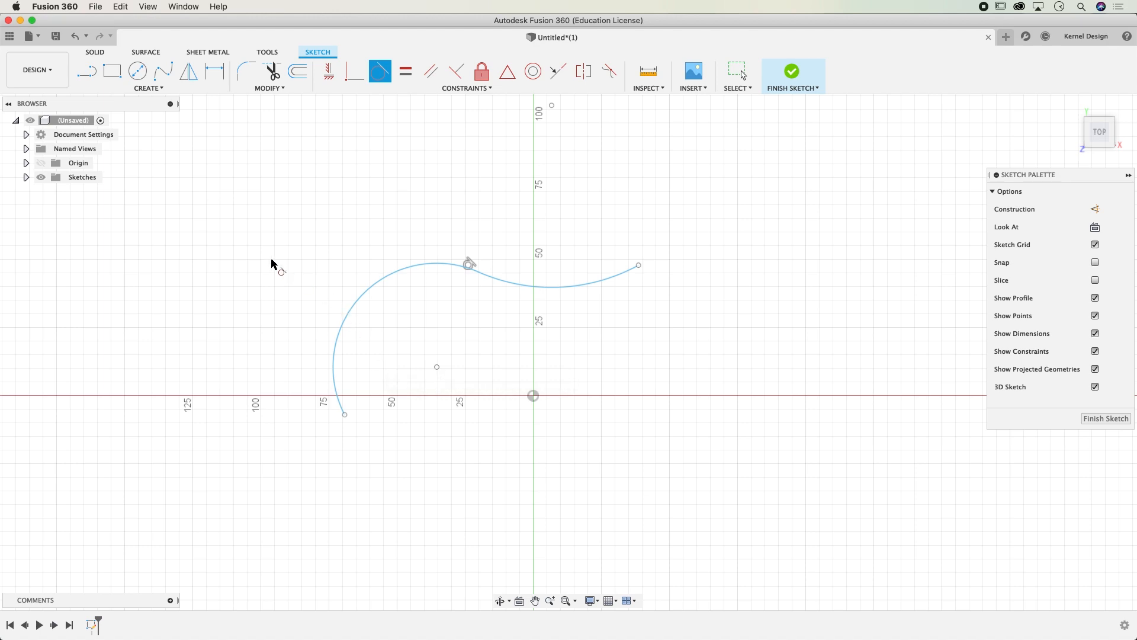
Step: Sketch a center-diameter circle of about 26 mm radius on the first arc's free lower endpoint
click(138, 74)
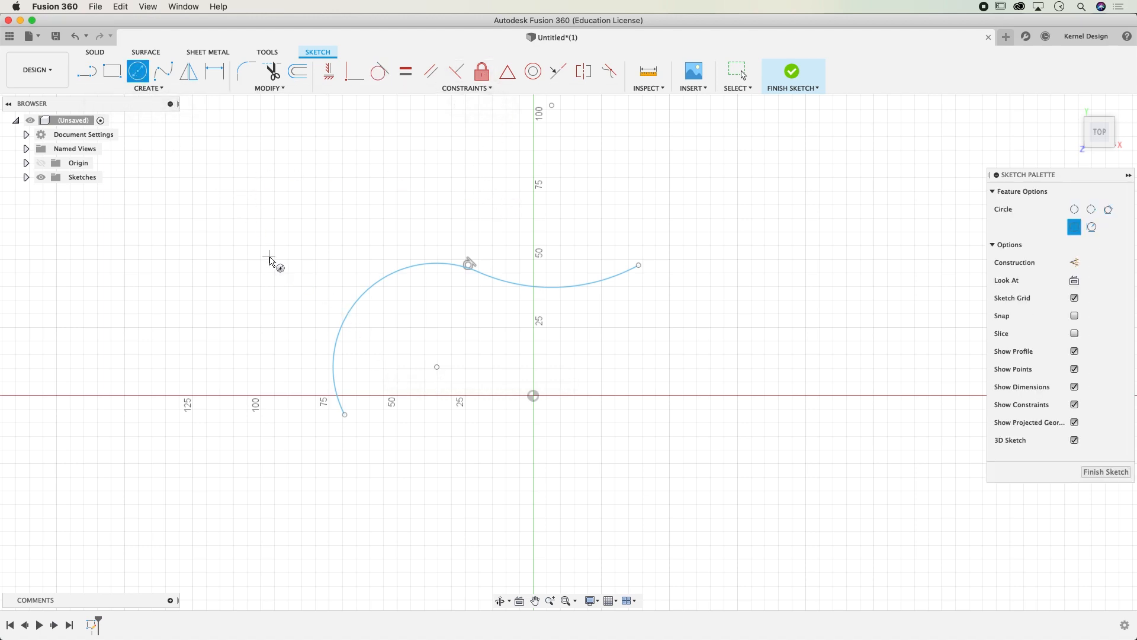
click(346, 417)
click(416, 409)
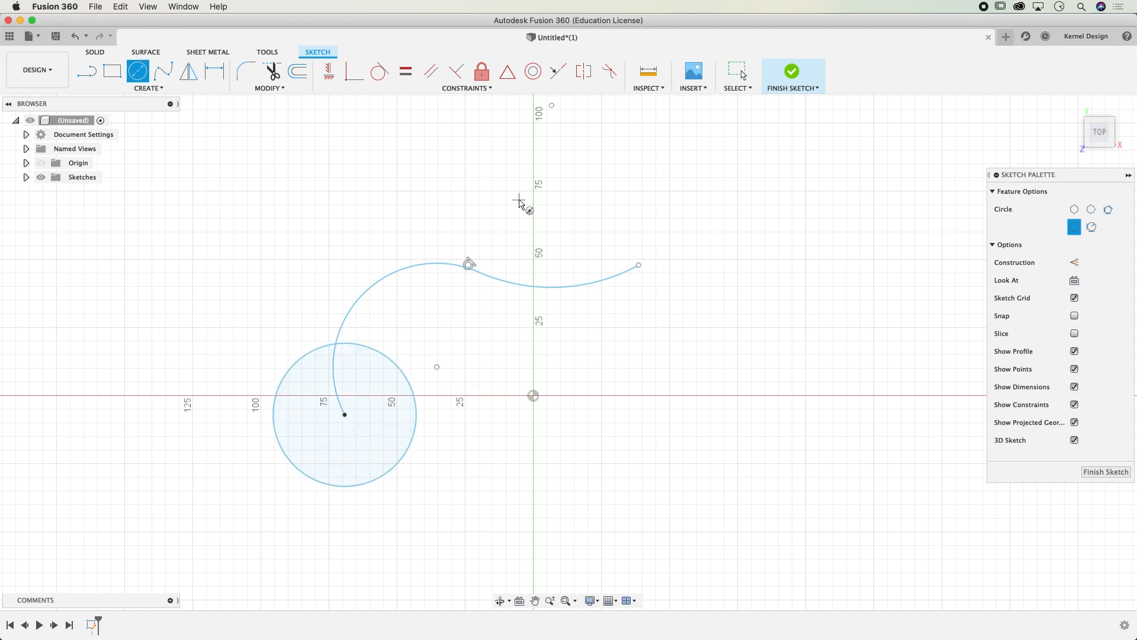
Step: Apply the Fix constraint to both arcs of the path
click(482, 71)
click(439, 266)
click(495, 277)
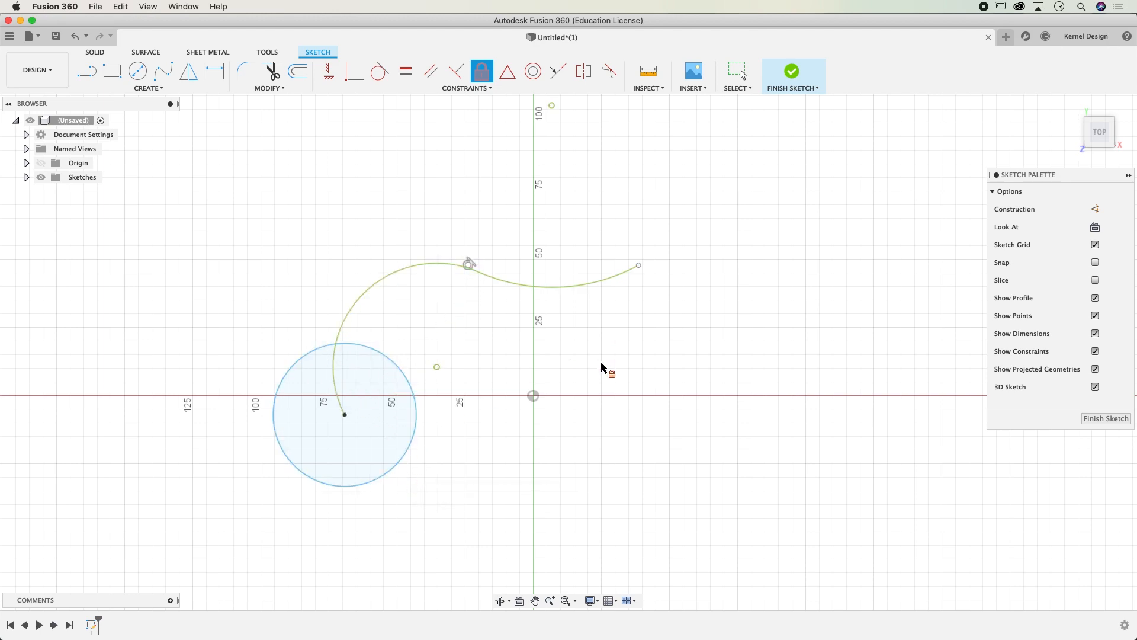
key(Escape)
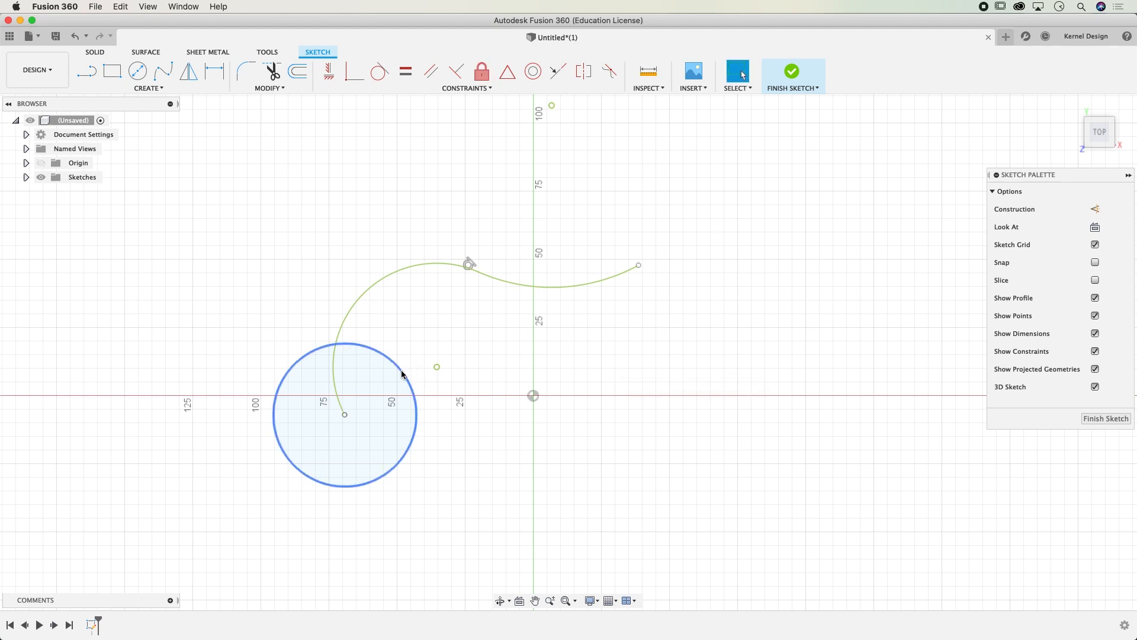
Step: Rotate the circle 90 degrees about the X axis with Move/Copy so it stands upright on the path's end
click(402, 375)
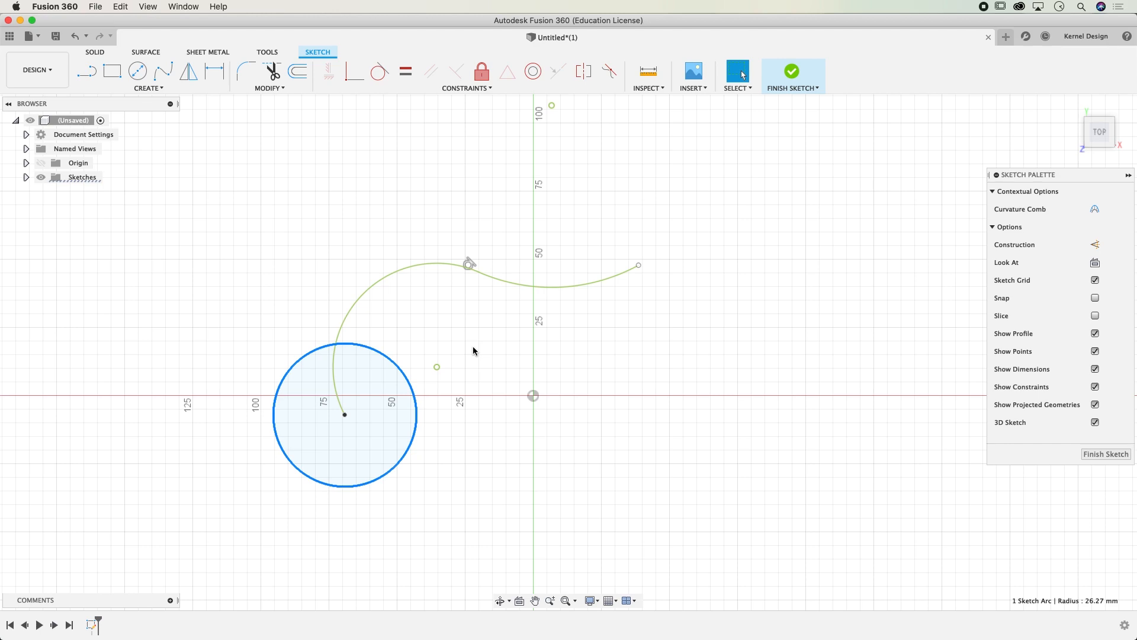
mouse_move(1111, 136)
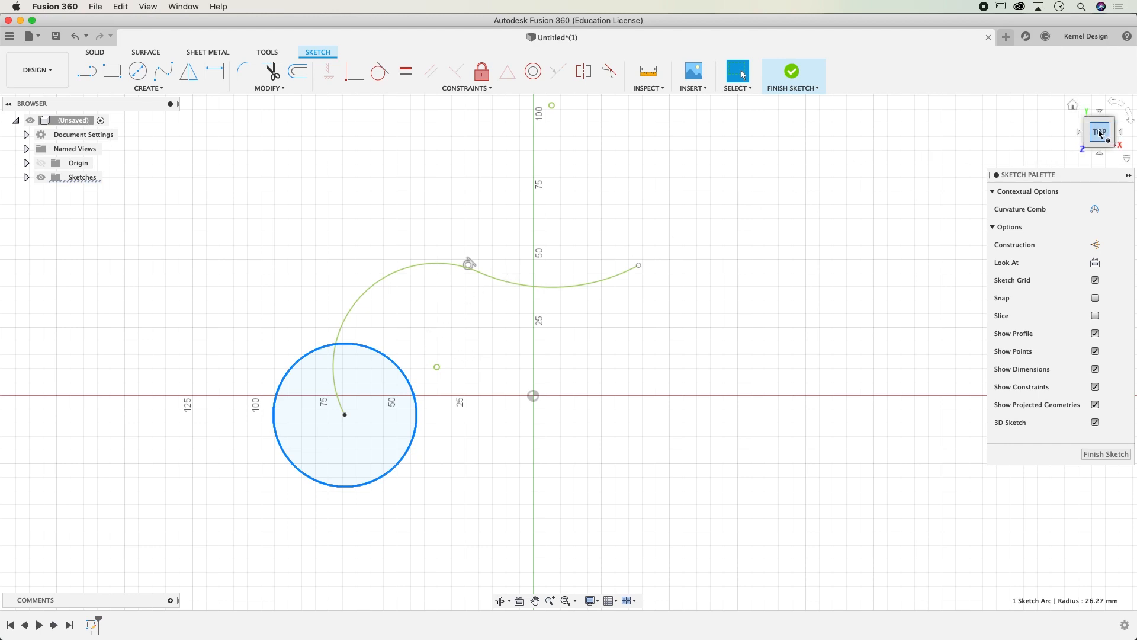
click(1079, 132)
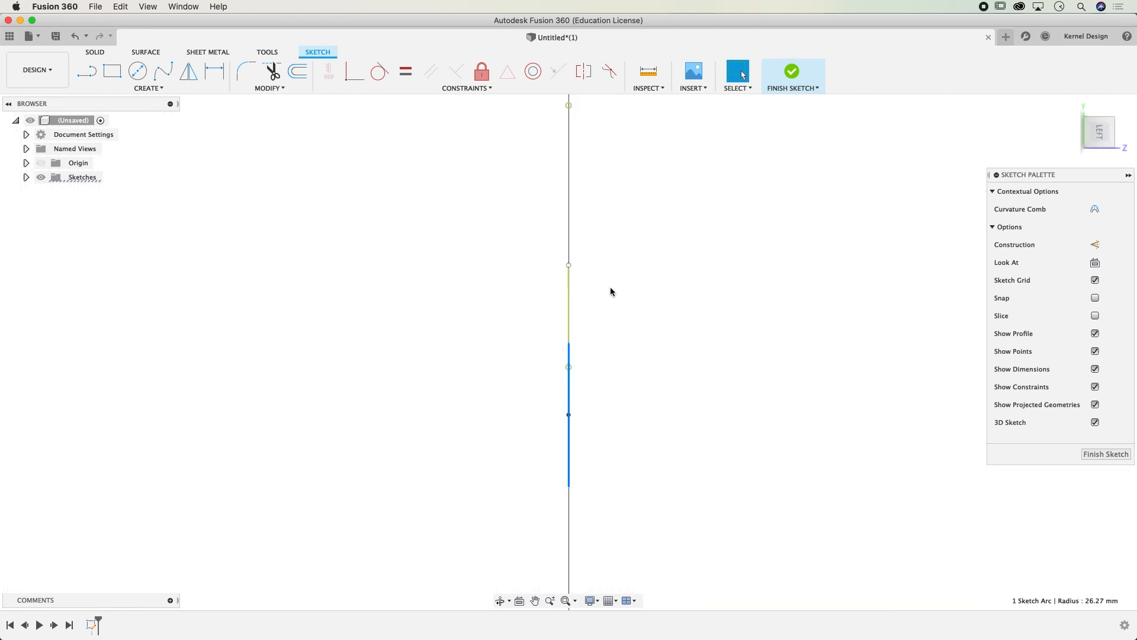
click(269, 88)
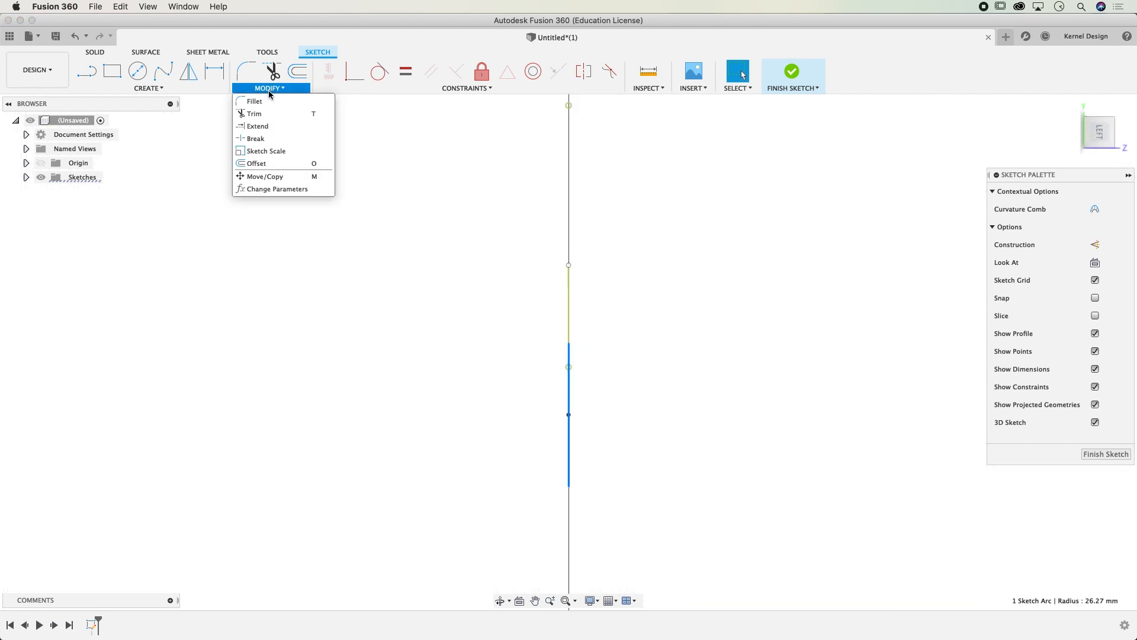
click(269, 87)
key(m)
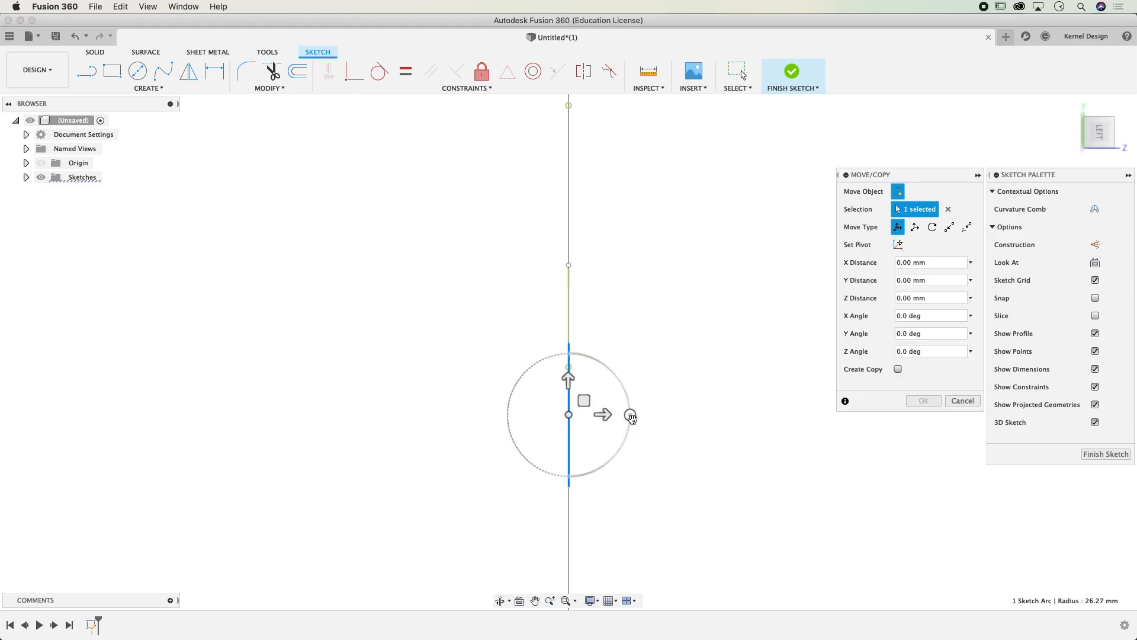
drag(632, 416, 562, 528)
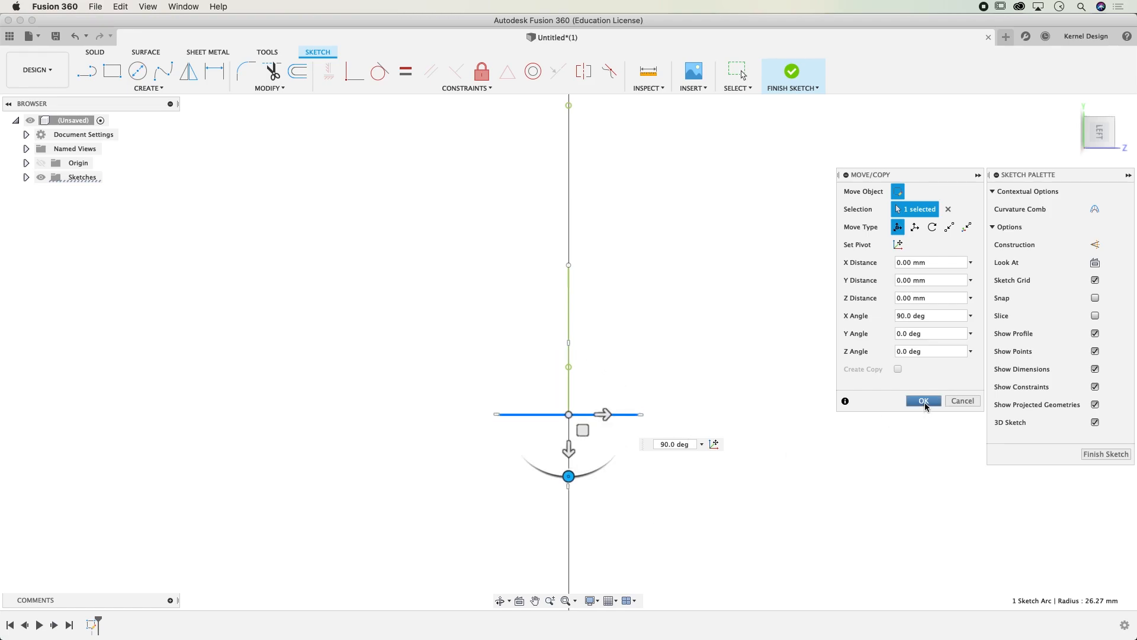
click(925, 400)
Step: Rotate the upright circle a further 18.5 degrees in plan view so it sits square to the start of the arc
mouse_move(775, 431)
shift+middle_down()
mouse_move(778, 414)
mouse_move(634, 401)
mouse_move(632, 418)
mouse_move(636, 395)
mouse_move(579, 401)
mouse_move(612, 399)
mouse_move(633, 447)
shift+middle_up()
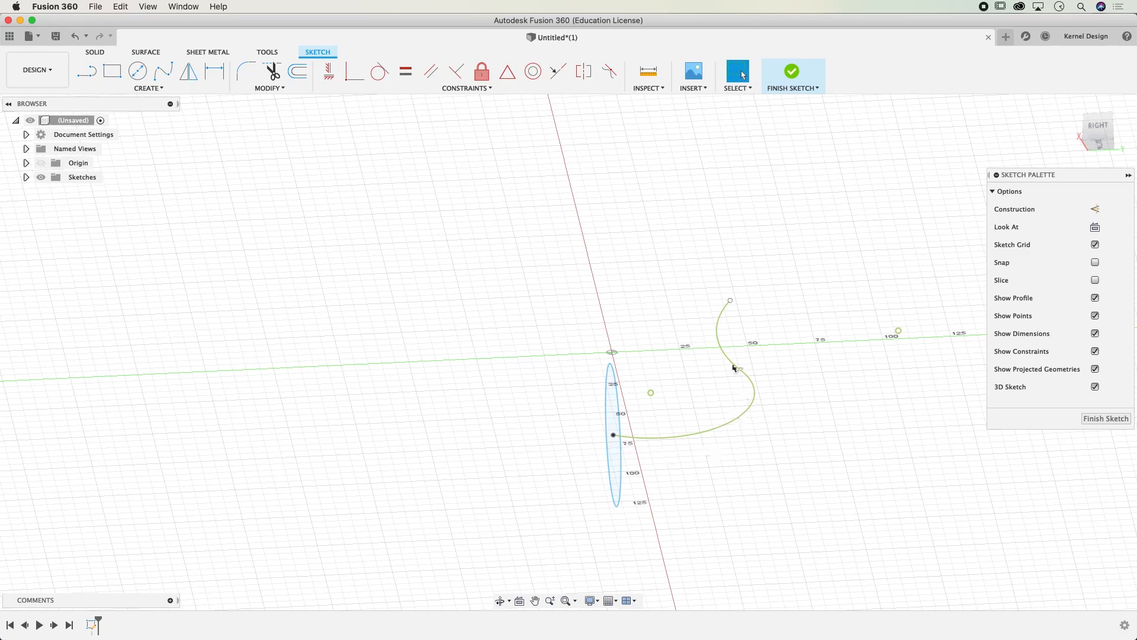
click(1103, 126)
click(1098, 109)
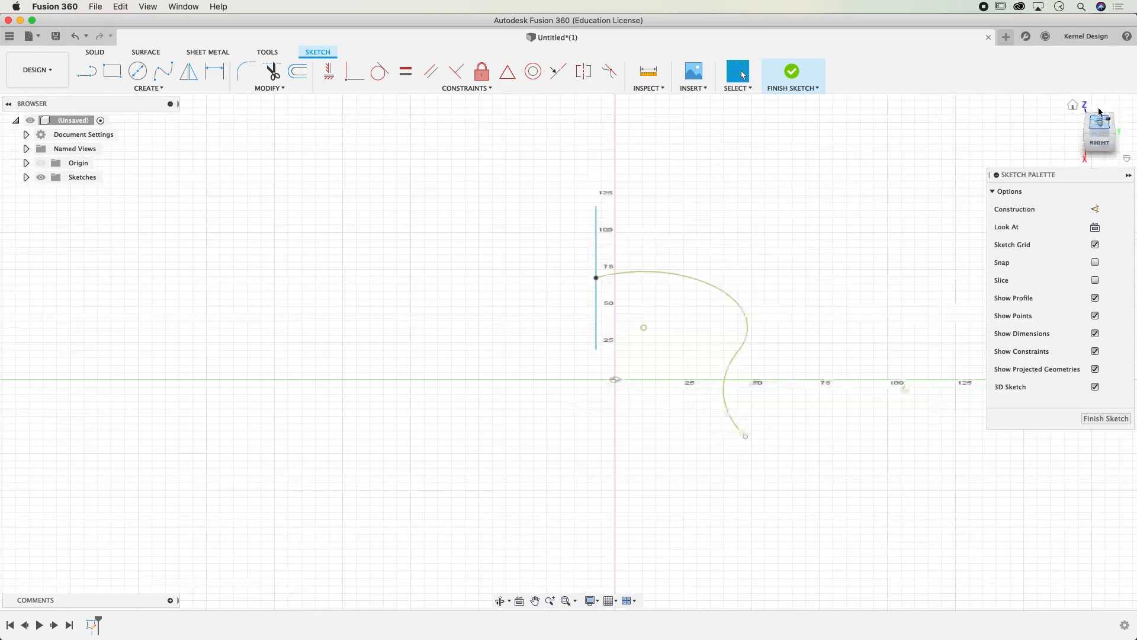
click(596, 242)
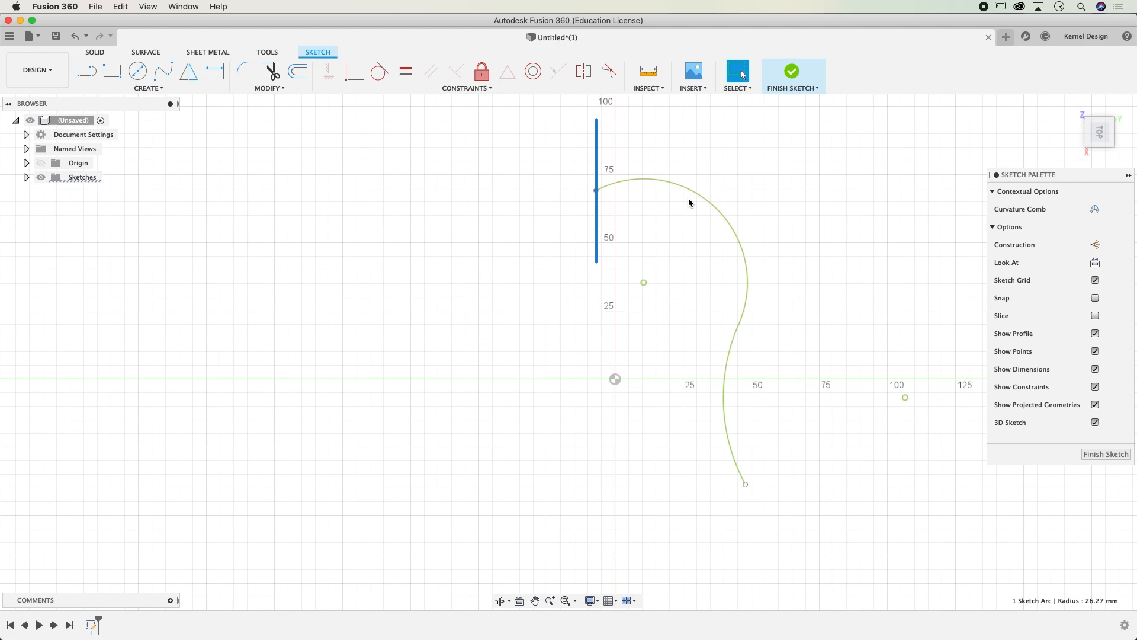
key(m)
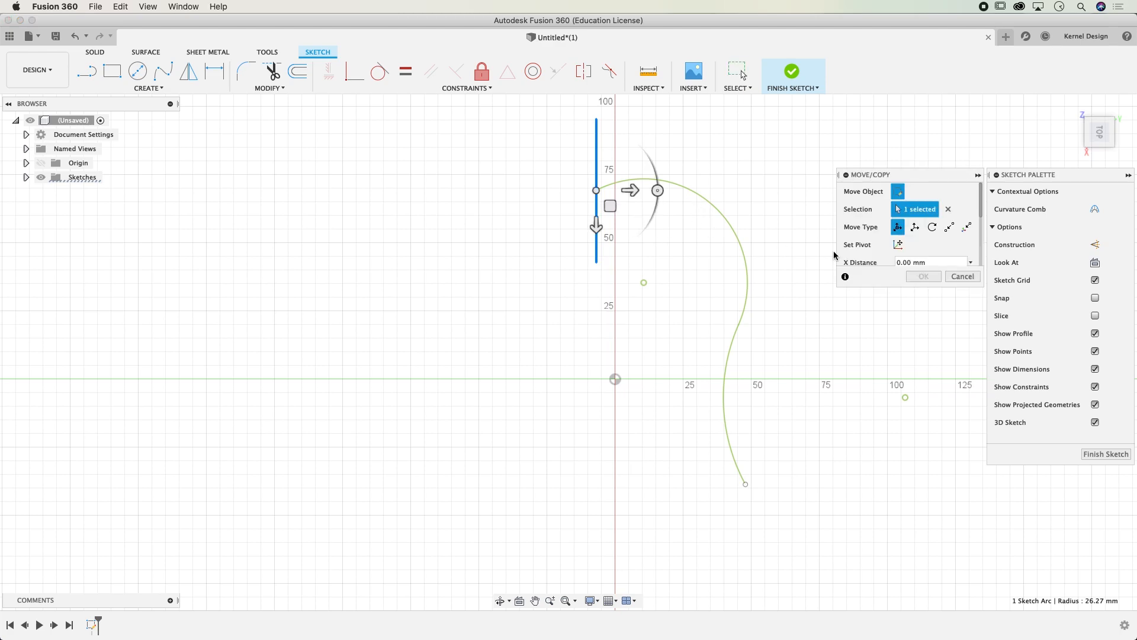
drag(658, 190, 667, 172)
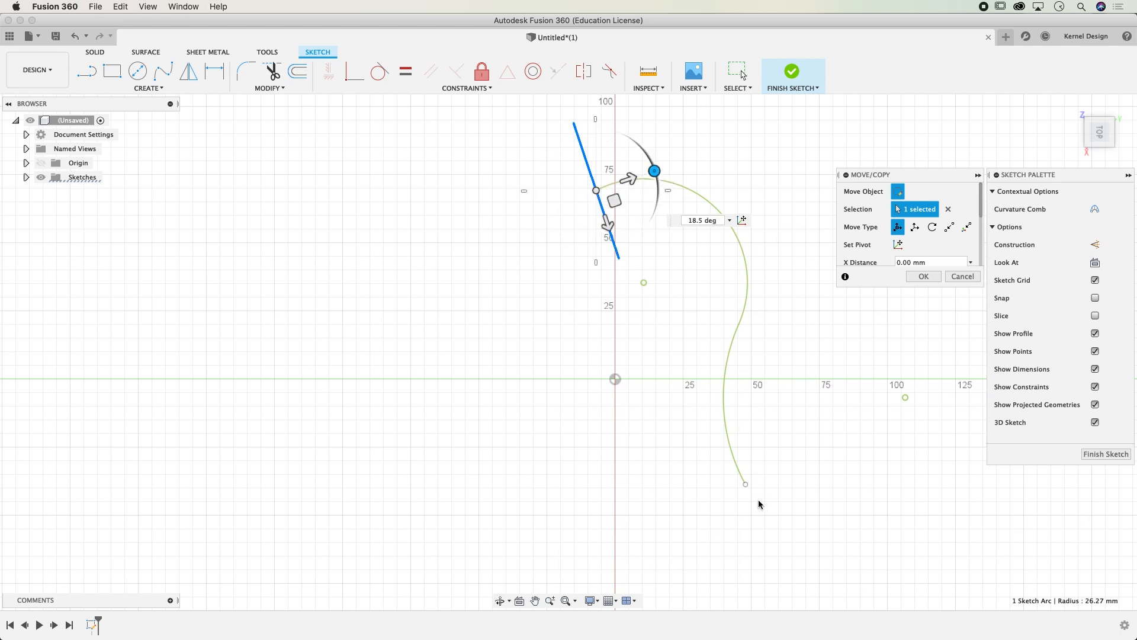
click(924, 277)
Step: Sweep the circle profile along the two-arc path as a new body, using Single Path and Perpendicular orientation
mouse_move(678, 431)
shift+middle_down()
mouse_move(673, 399)
mouse_move(708, 355)
shift+middle_up()
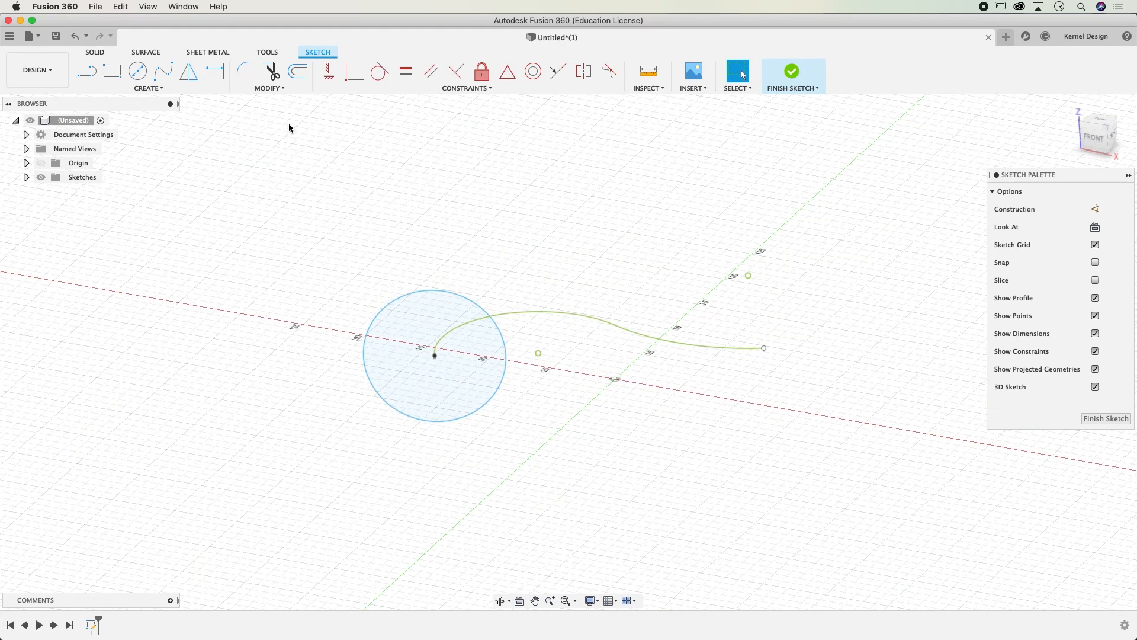
click(95, 52)
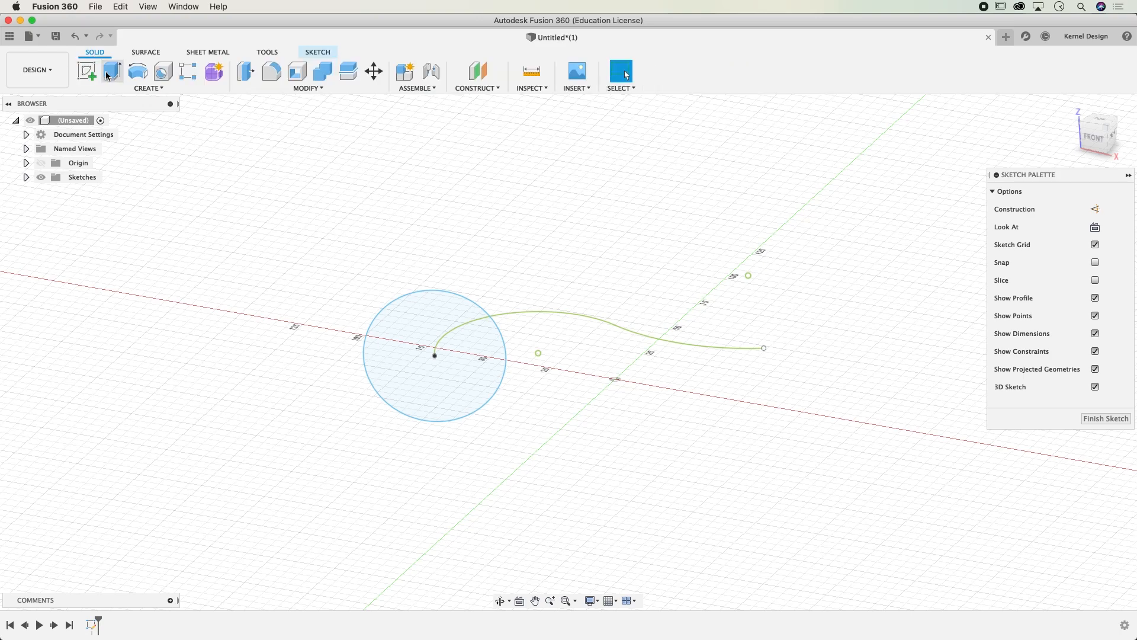
click(147, 87)
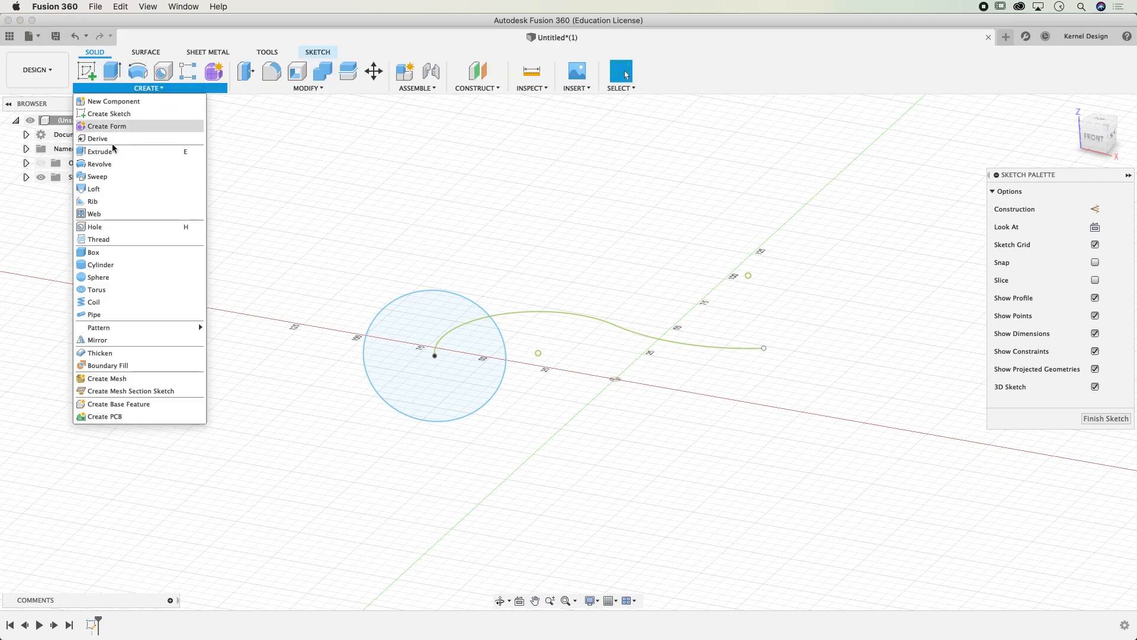
click(107, 180)
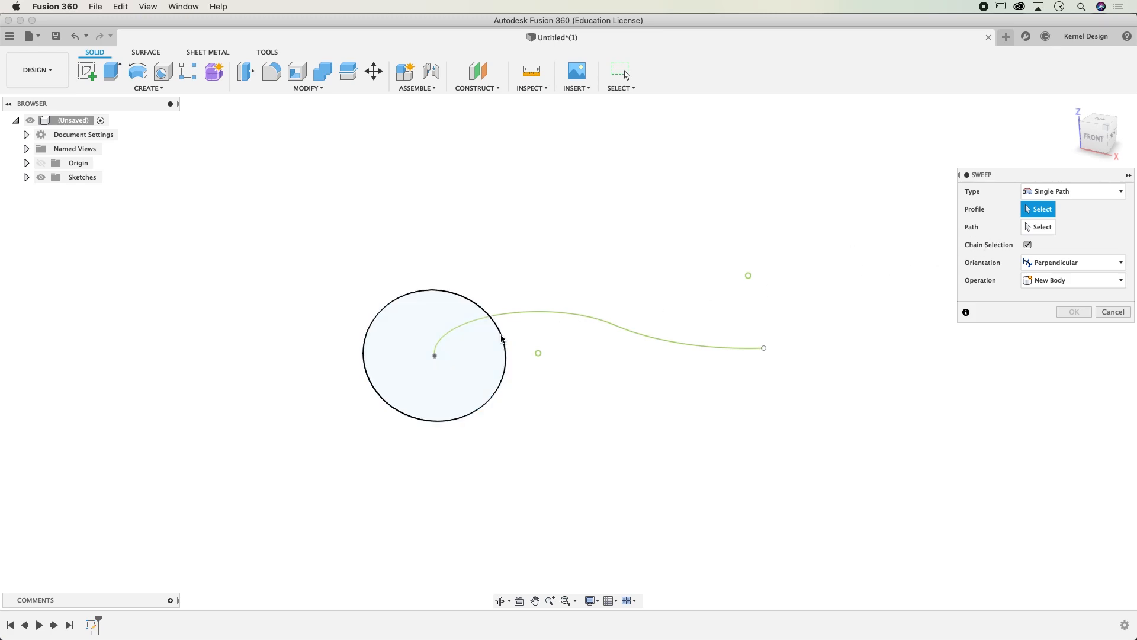
click(501, 338)
click(1036, 228)
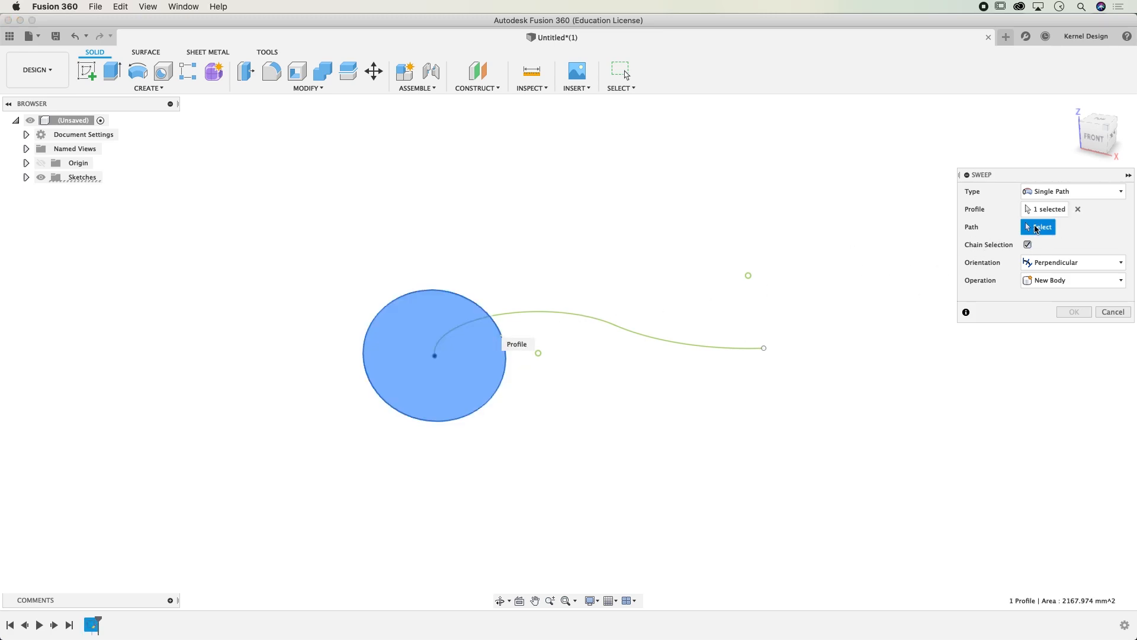
click(604, 319)
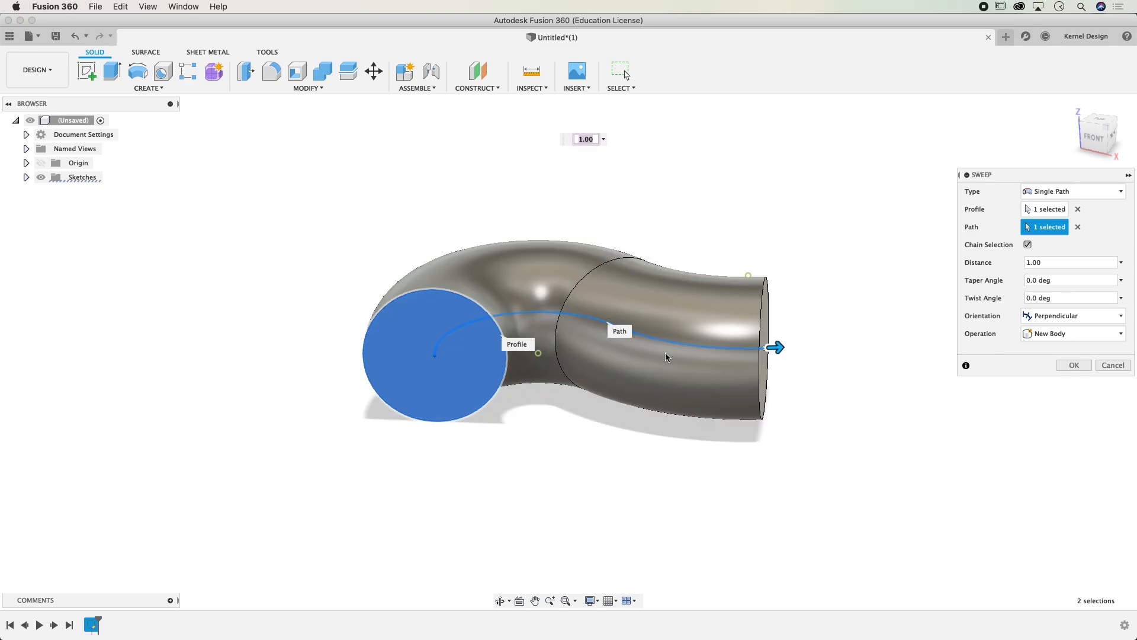
shift+middle_drag(665, 353, 621, 354)
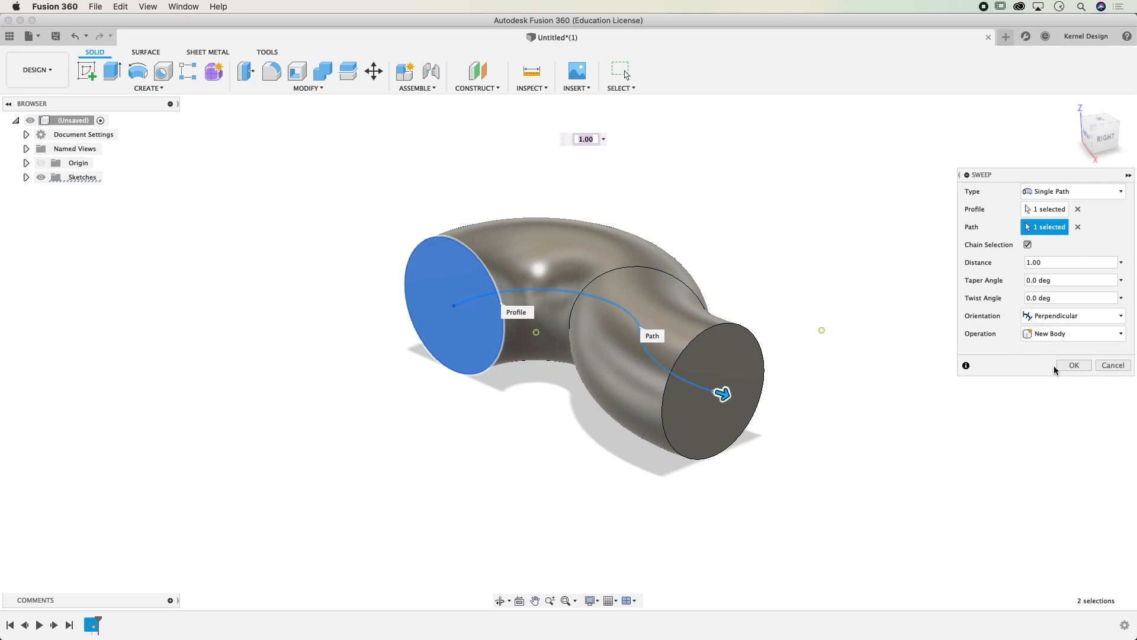
click(1074, 365)
Step: Start a Shell that opens both end faces of the swept body, with an inside thickness of about 2.9 mm
shift+middle_drag(435, 353, 418, 207)
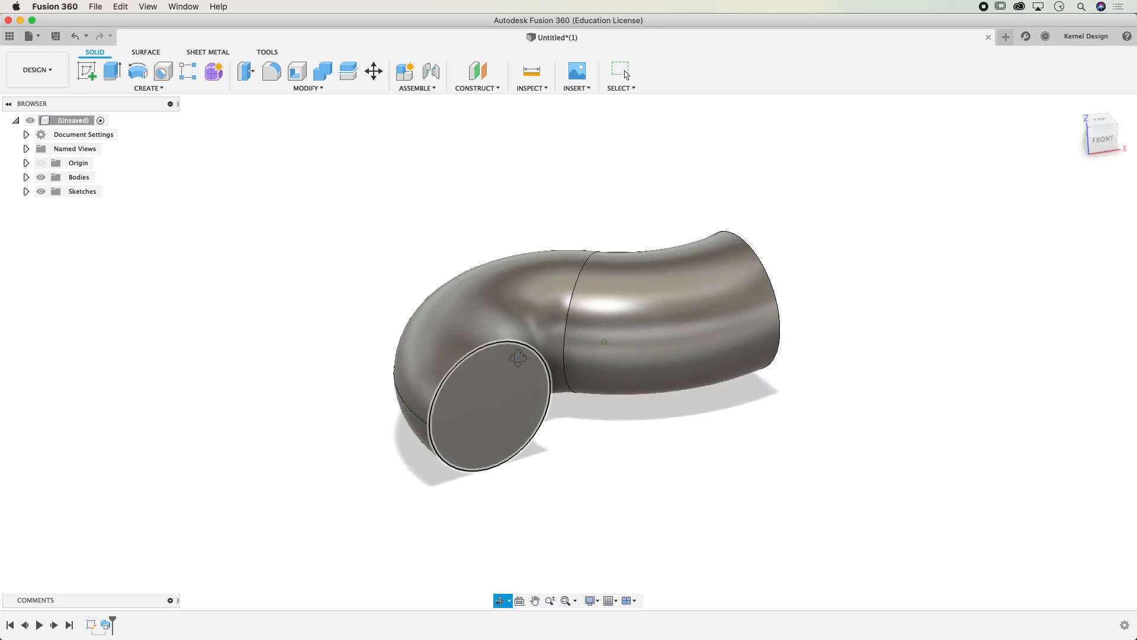
click(300, 72)
click(494, 403)
shift+middle_drag(871, 358, 748, 352)
click(675, 387)
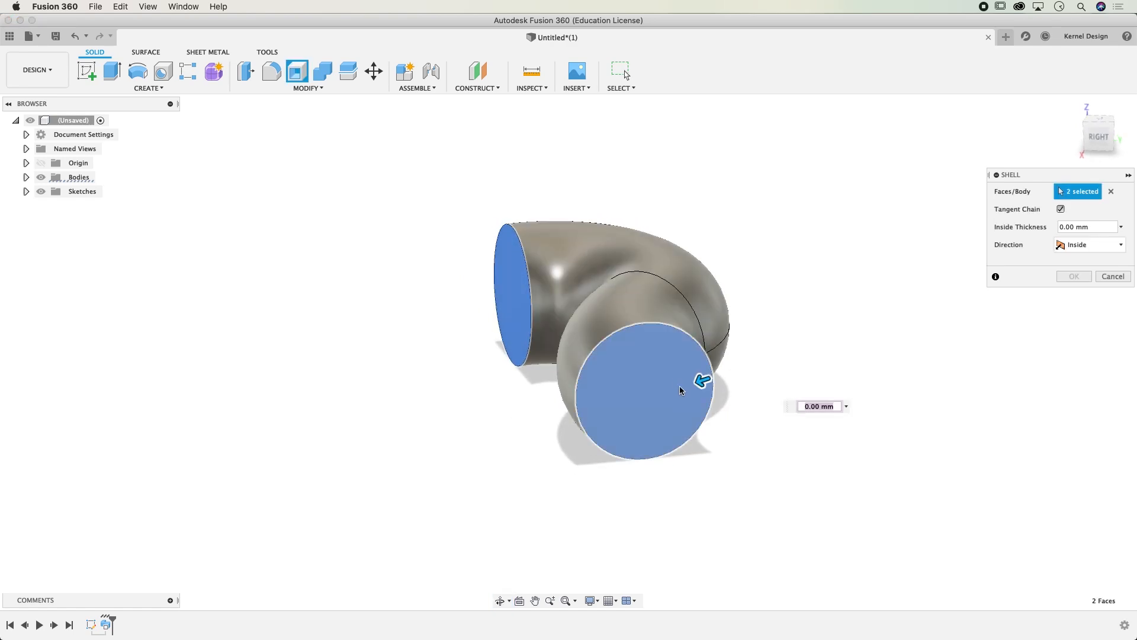
drag(702, 380, 696, 383)
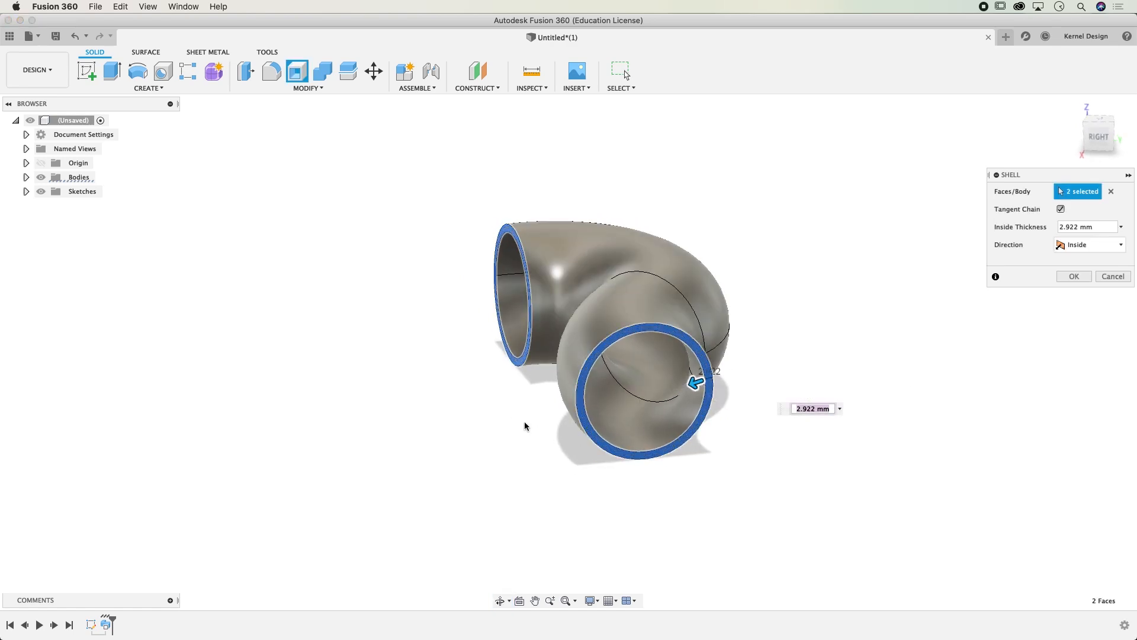
shift+middle_drag(546, 379, 480, 308)
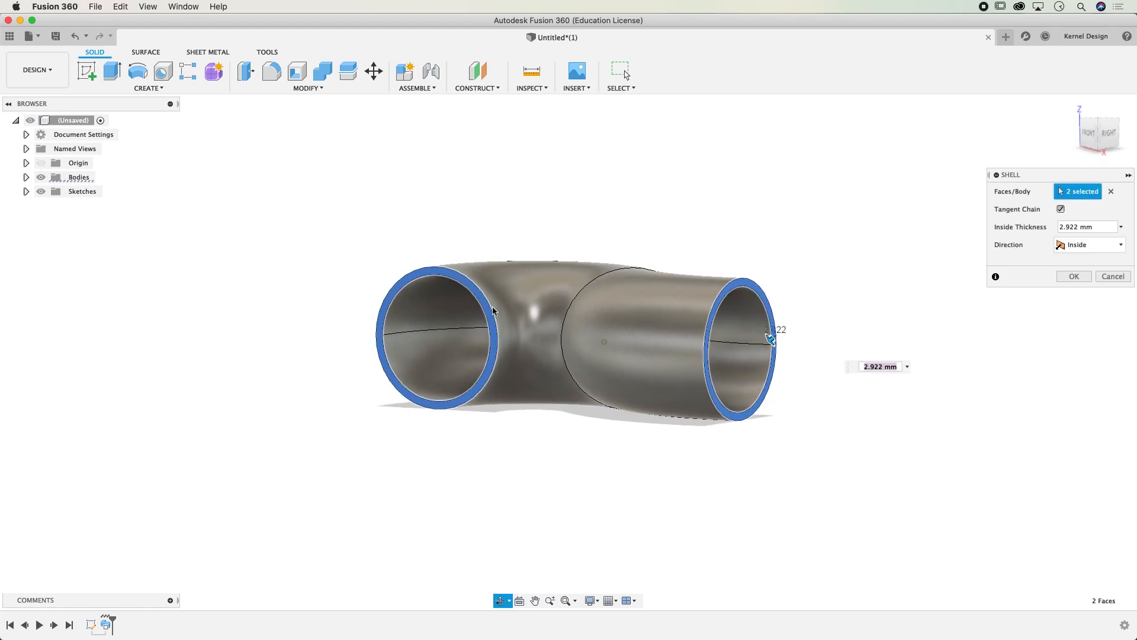
Step: Switch the shell direction to Outside and bring the outside thickness to about 4 mm
click(1103, 245)
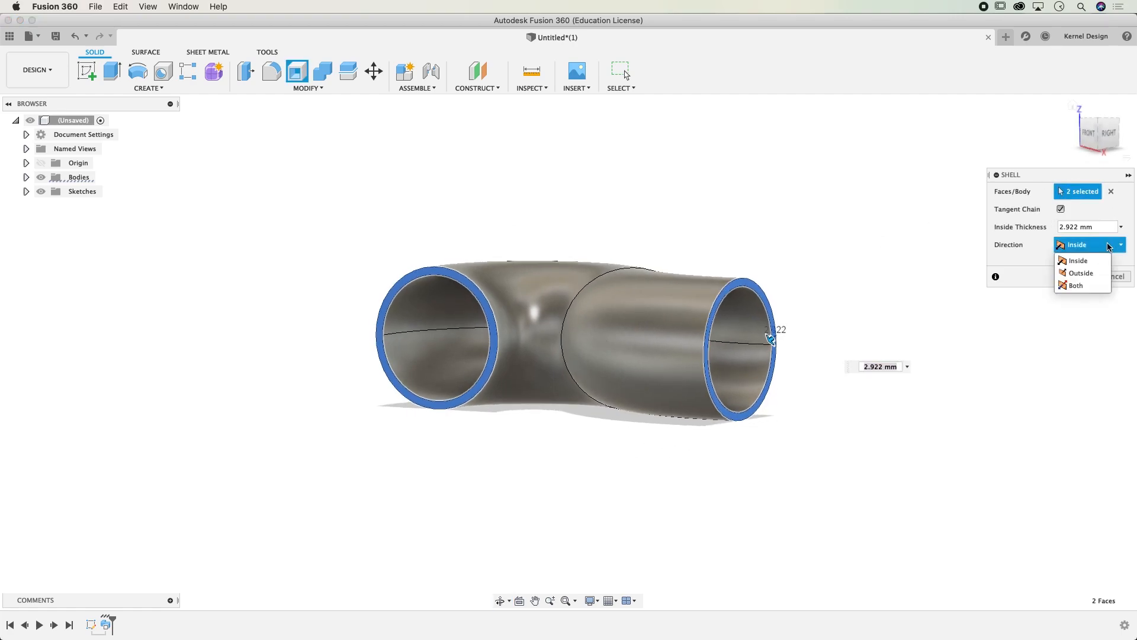
click(1081, 274)
mouse_move(796, 329)
mouse_down()
mouse_move(777, 330)
mouse_move(787, 338)
mouse_up()
shift+middle_drag(869, 283, 777, 367)
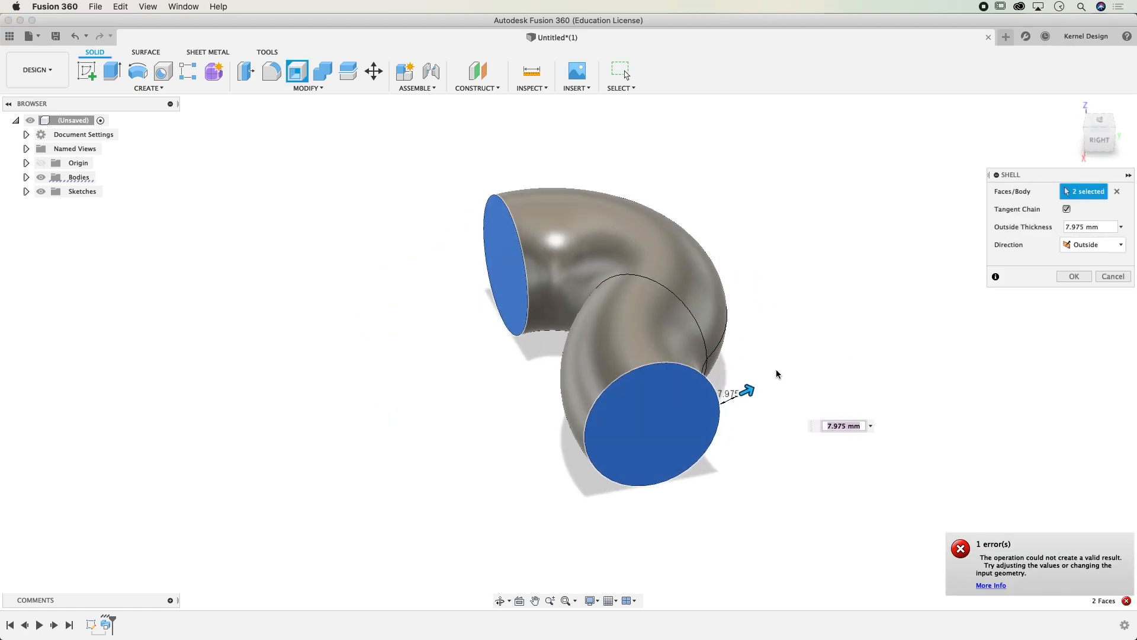
drag(745, 390, 737, 393)
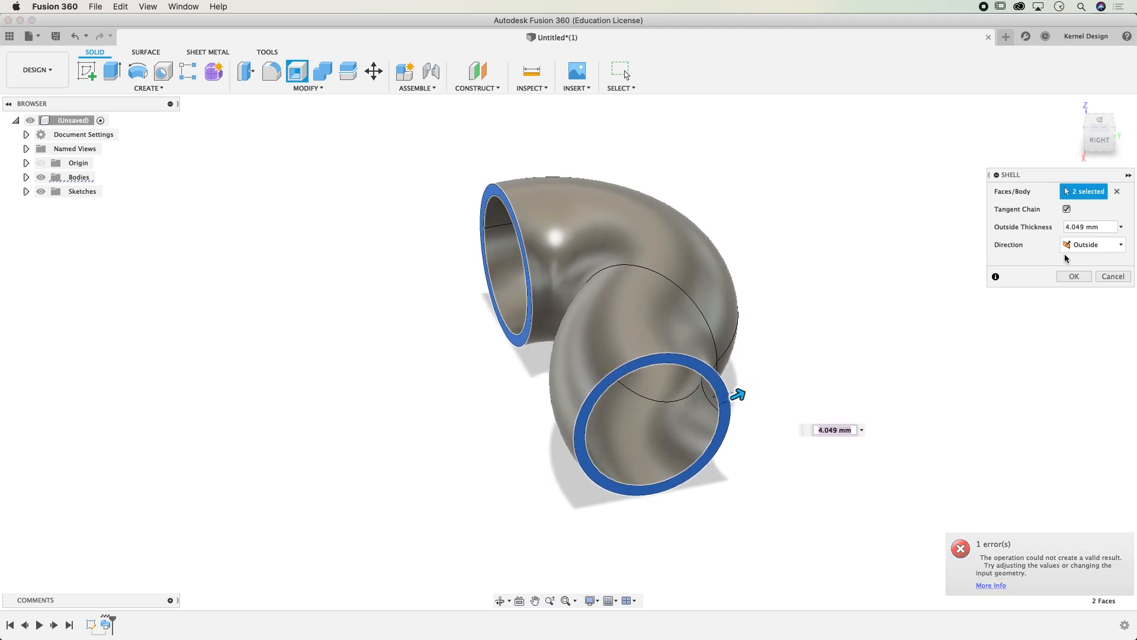
Step: Set the shell direction to Both with an inside thickness of about 2.1 mm and complete the shell
click(1093, 245)
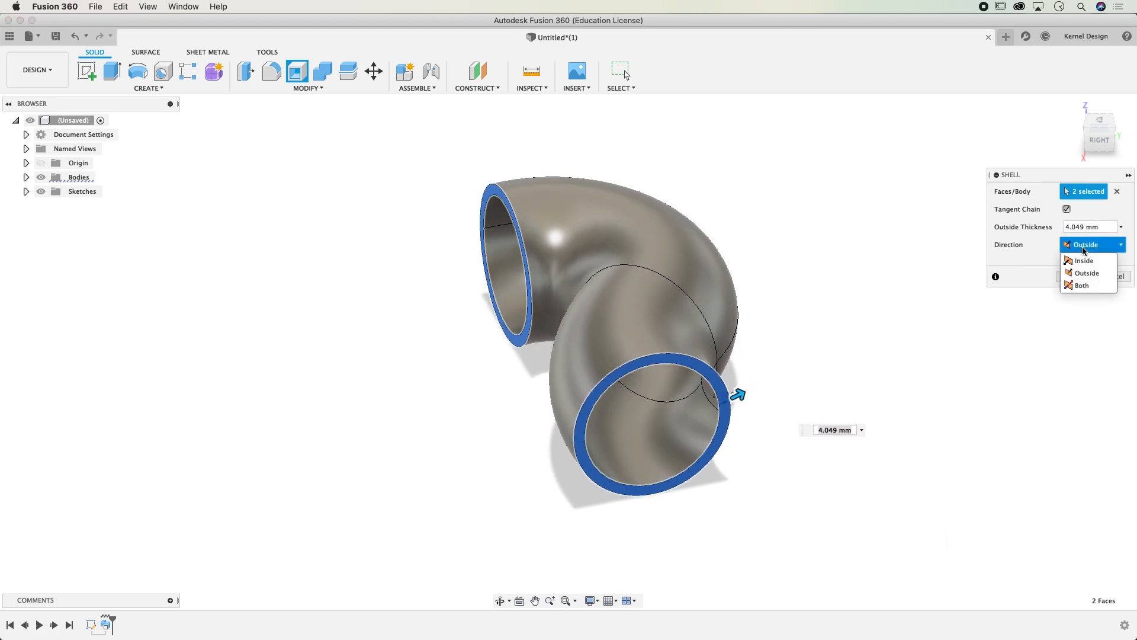
click(1082, 286)
mouse_move(699, 412)
mouse_down()
mouse_move(669, 421)
mouse_move(706, 417)
mouse_up()
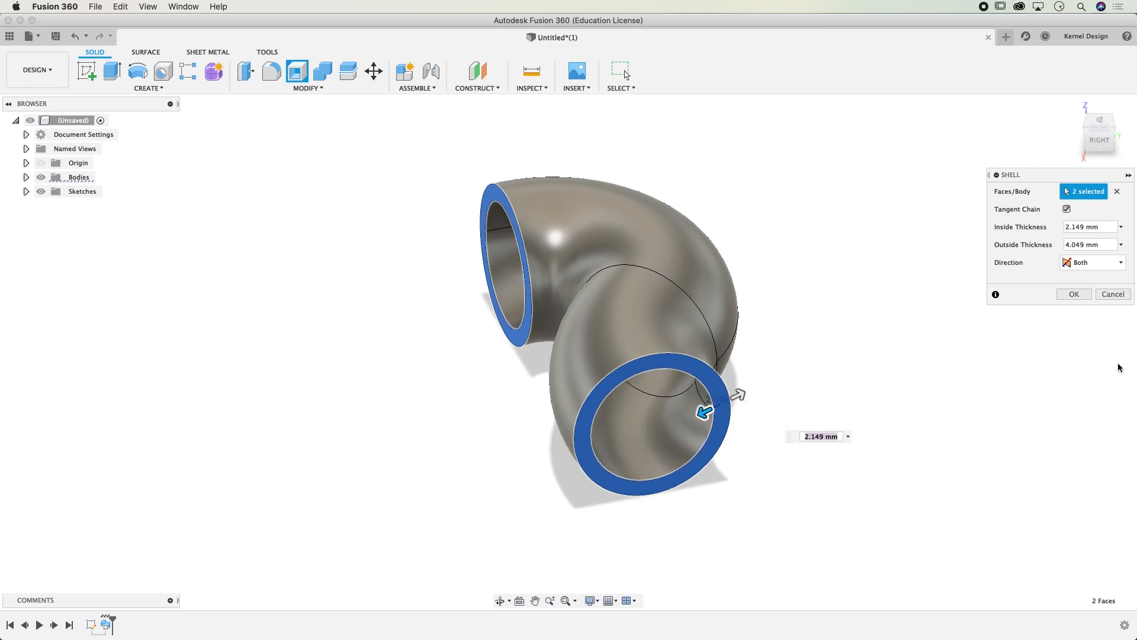
click(1083, 292)
shift+middle_drag(503, 356, 640, 372)
Step: Hide the shelled pipe body, Body1
click(27, 177)
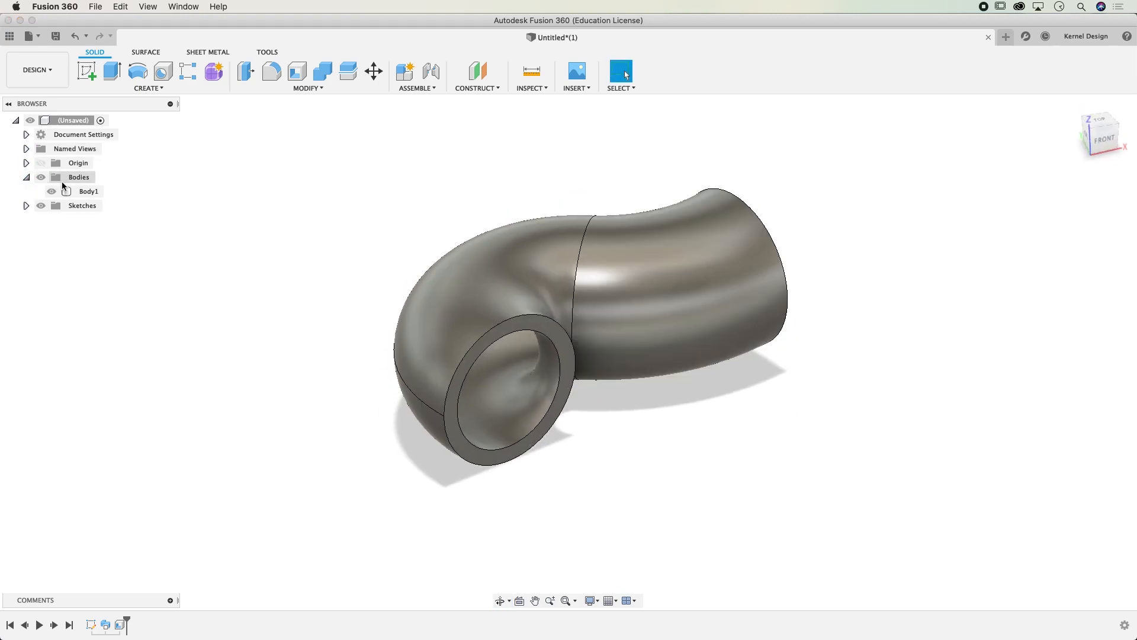
click(73, 192)
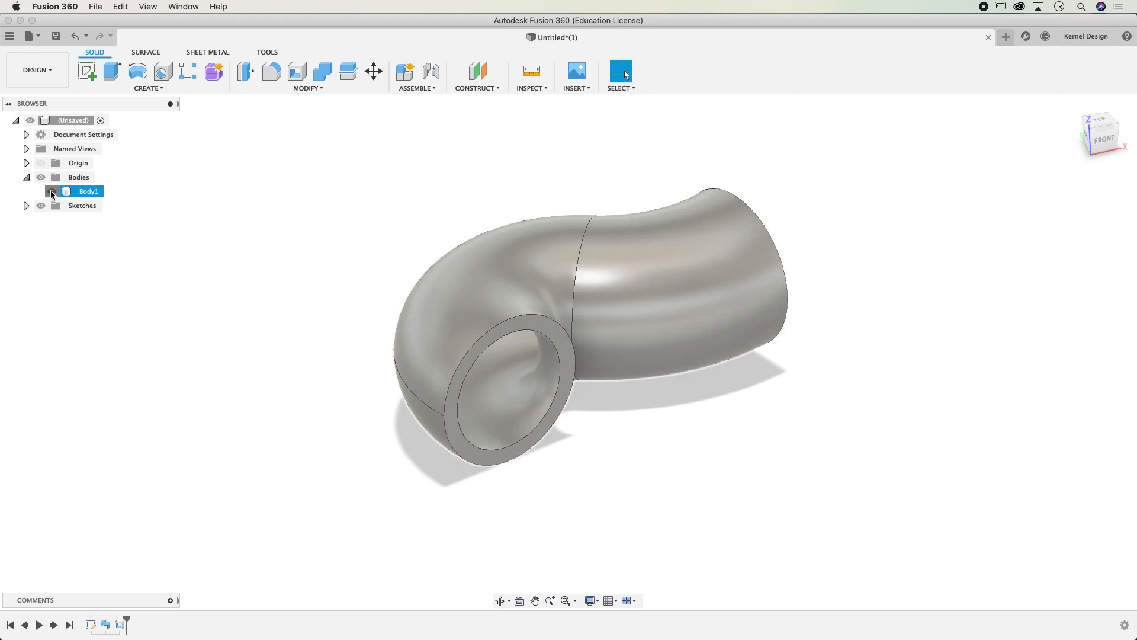
click(51, 192)
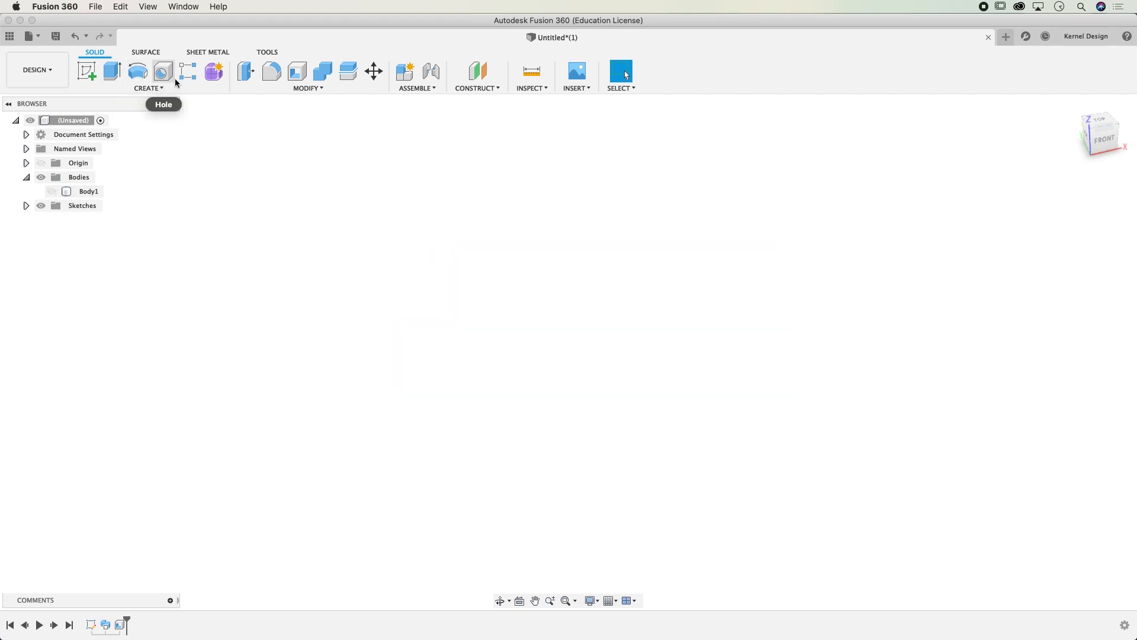
Step: Start a sketch on the horizontal plane and draw a wavy fit-point spline through four points, about 150 mm across
click(89, 69)
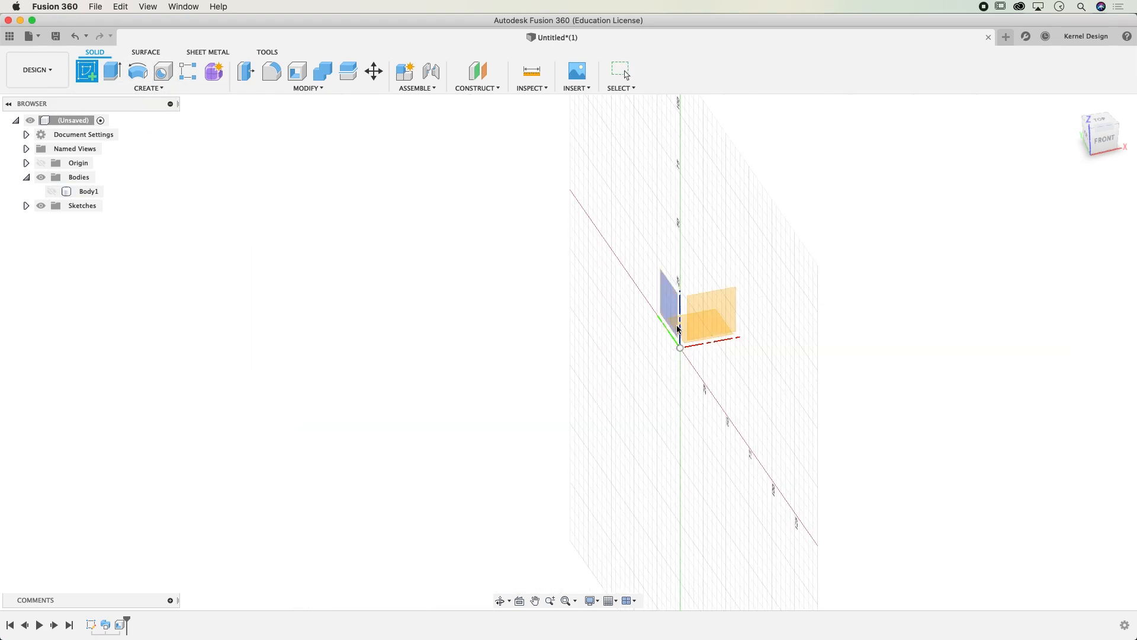
click(700, 325)
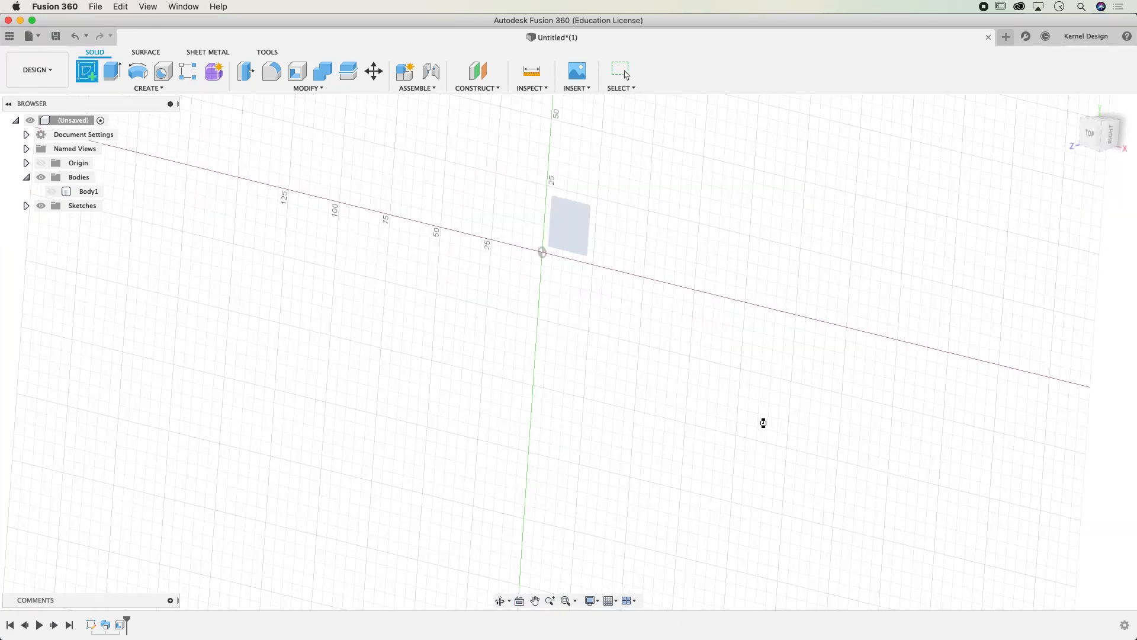
click(162, 71)
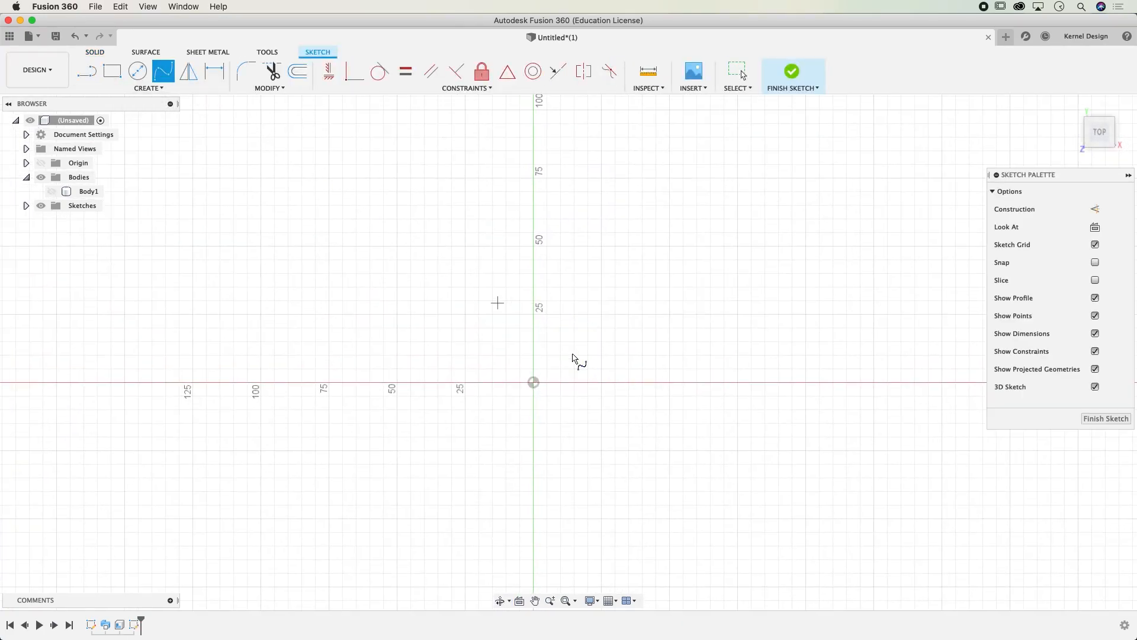
click(312, 401)
click(424, 291)
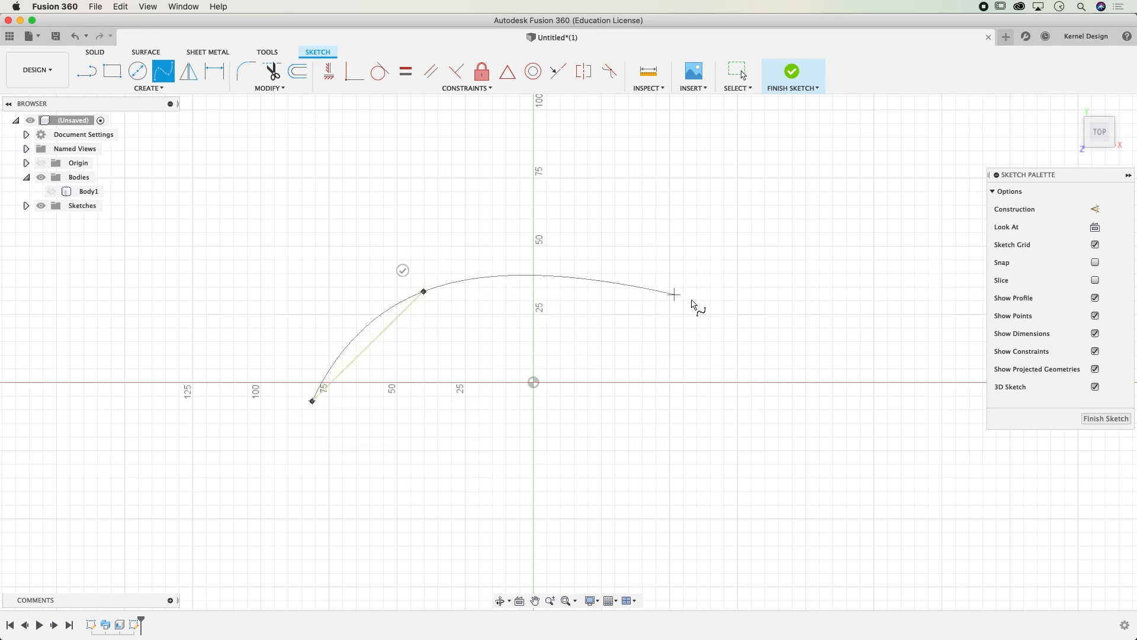
click(557, 328)
click(730, 257)
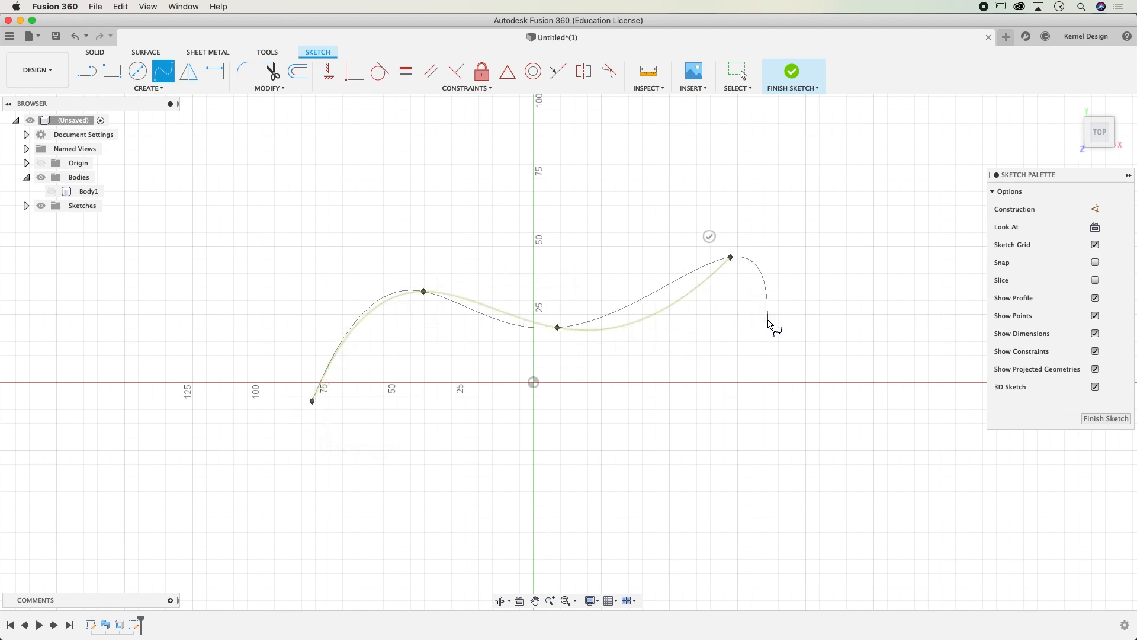
click(709, 236)
Step: Draw a center-diameter circle about 40.5 mm in diameter, centred on the spline's start point
mouse_move(532, 402)
shift+middle_down()
mouse_move(570, 358)
mouse_move(521, 332)
mouse_move(492, 337)
mouse_move(555, 371)
mouse_move(497, 387)
shift+middle_up()
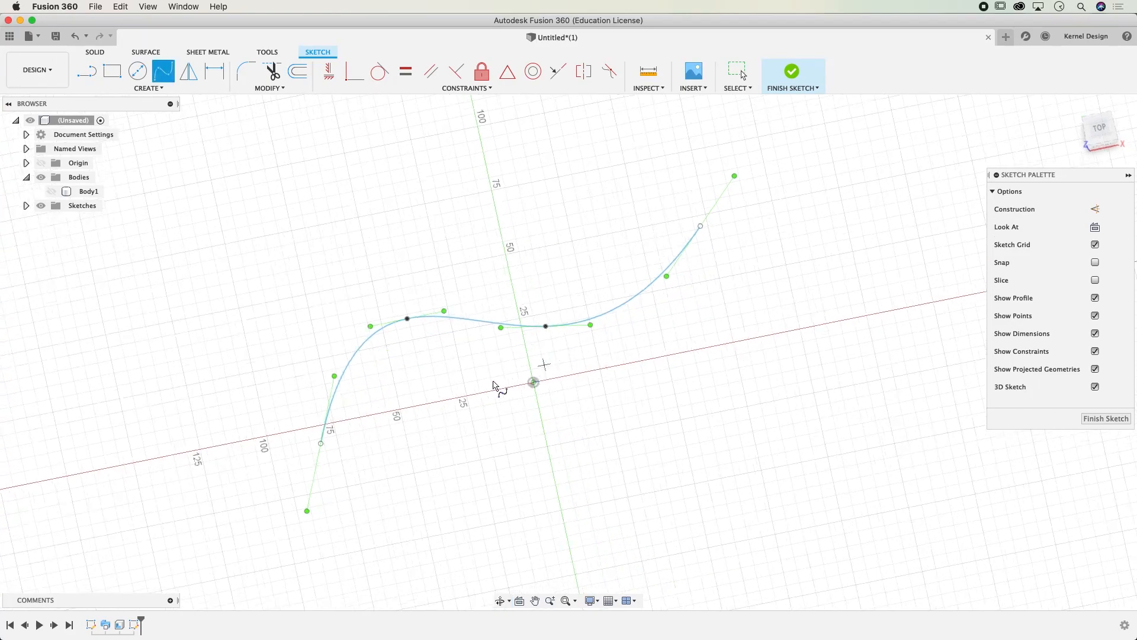
shift+middle_drag(561, 424, 510, 413)
click(1100, 129)
key(c)
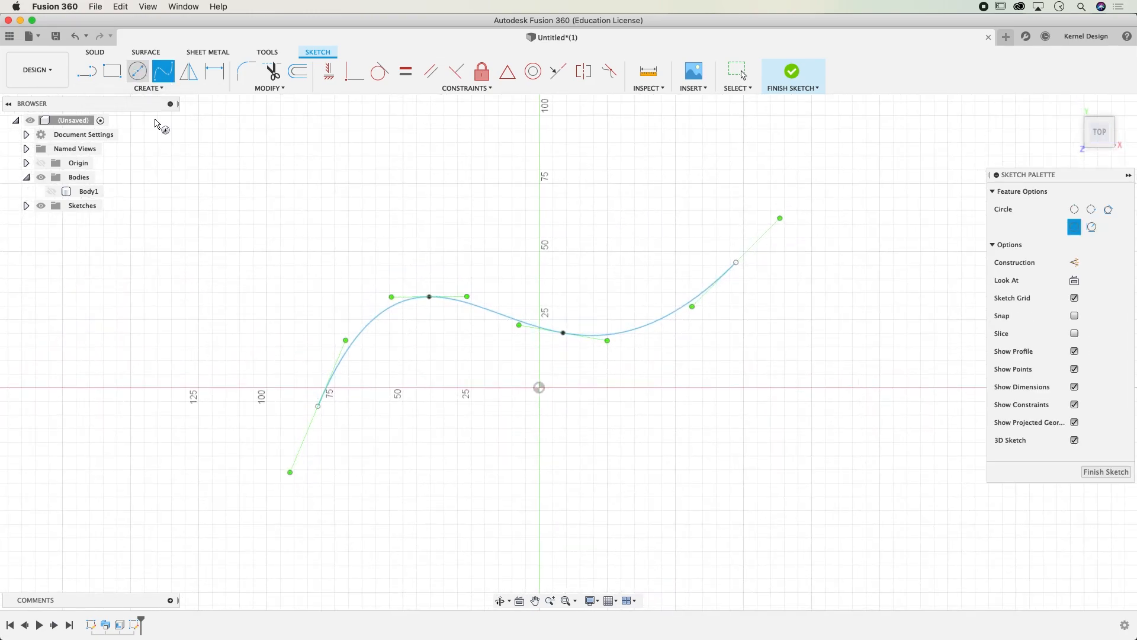
click(318, 407)
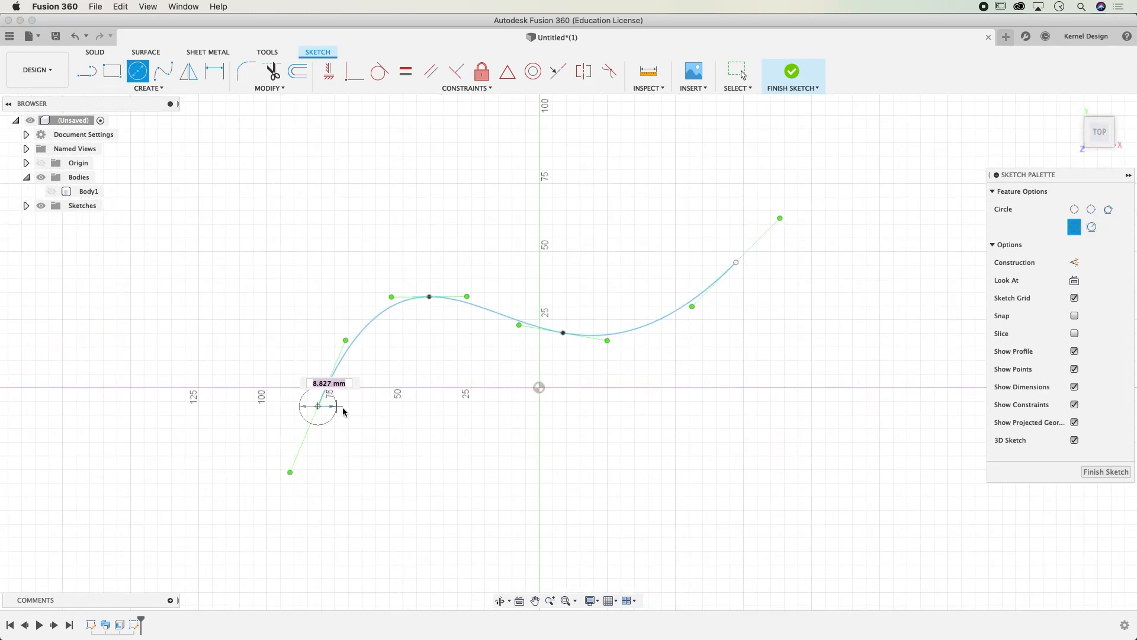
click(371, 419)
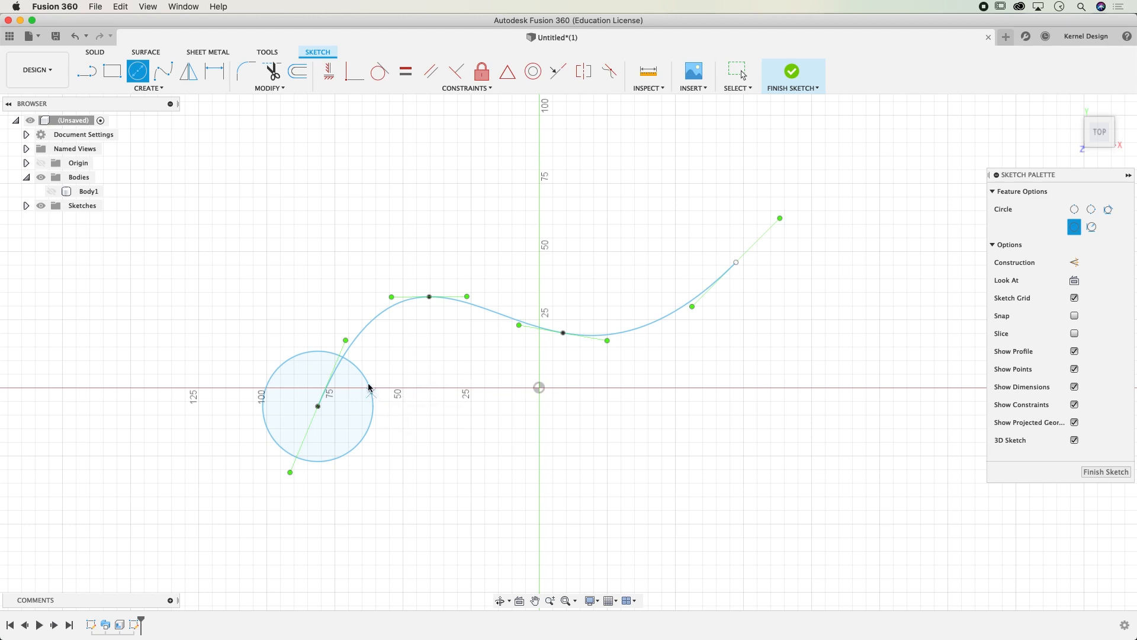
key(Escape)
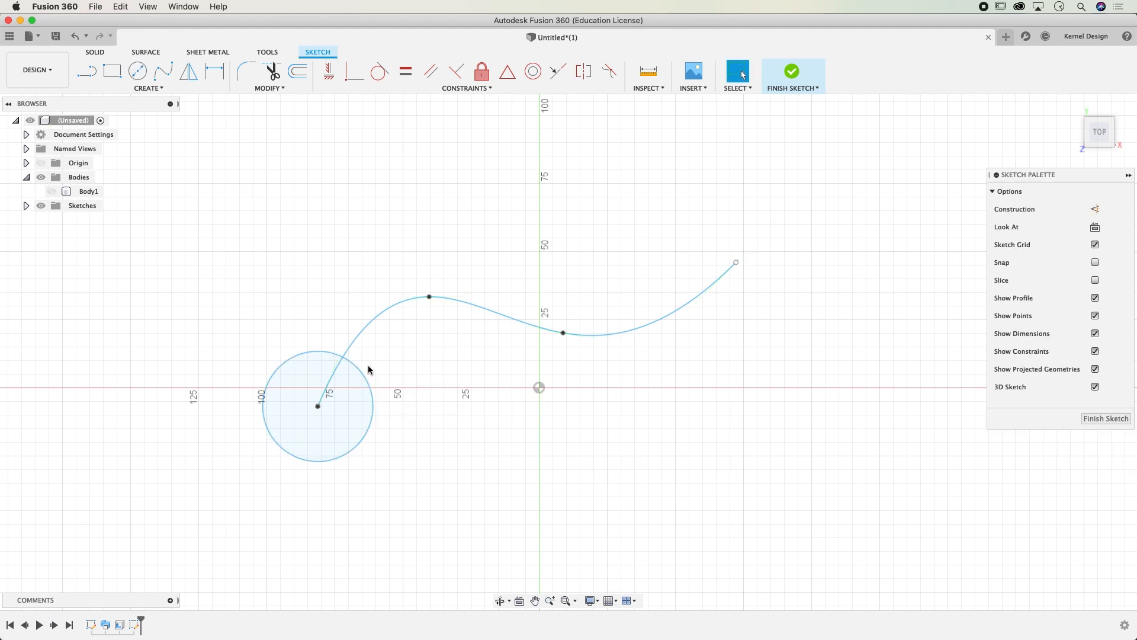
Step: Rotate the circle 90 degrees in a side view with Move/Copy so it stands upright on the spline's start point
click(364, 374)
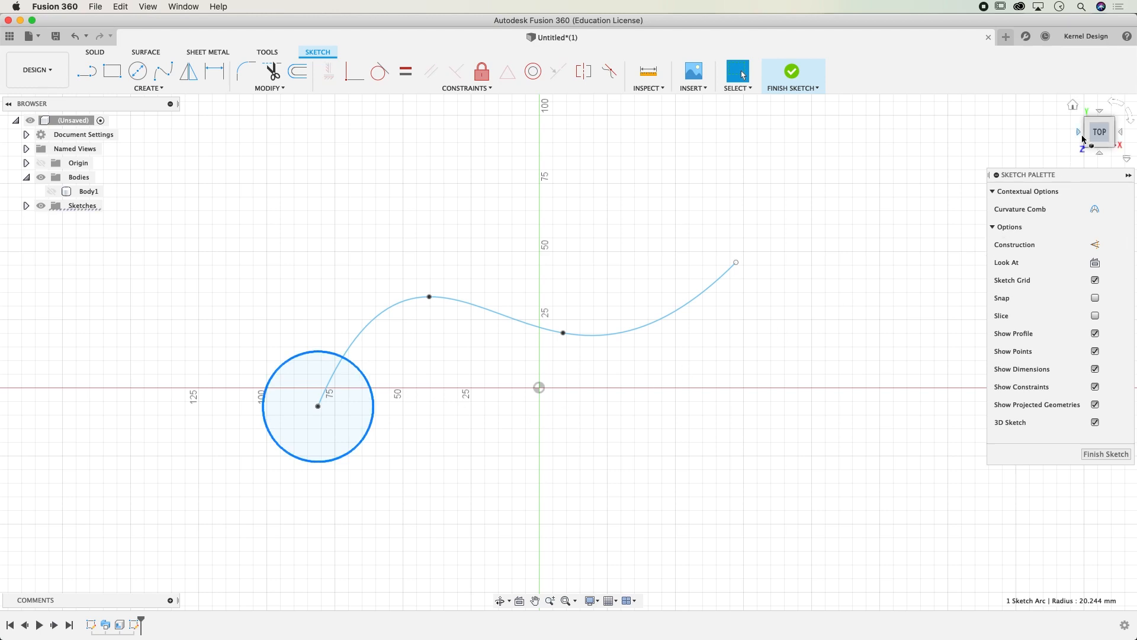
click(1079, 132)
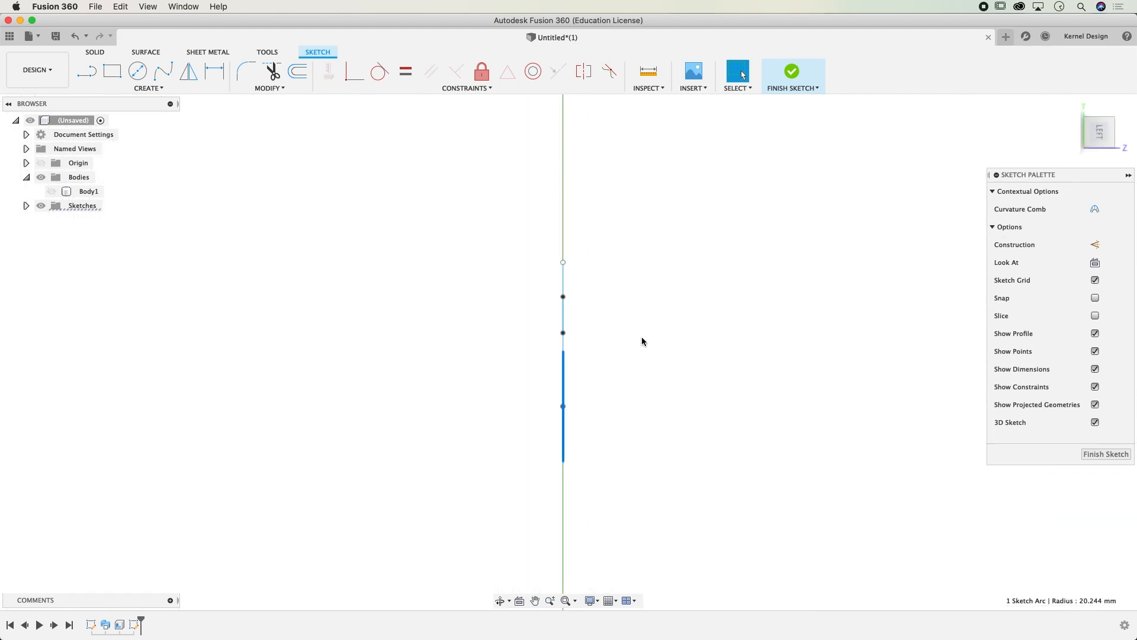
key(m)
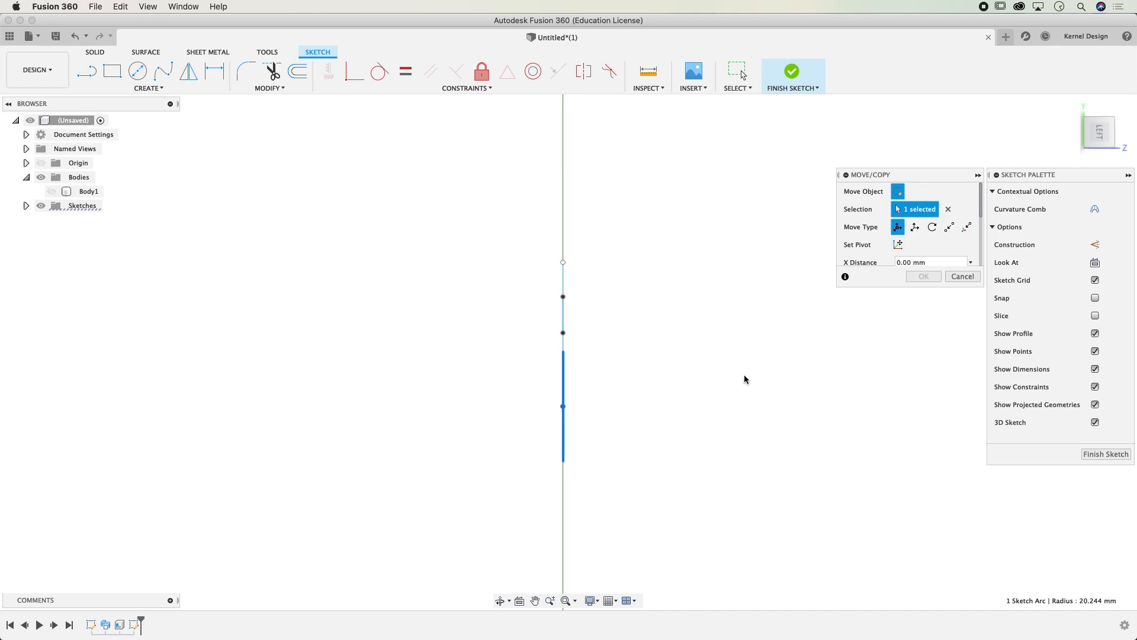
drag(624, 407, 558, 497)
scroll(937, 245, down, 2)
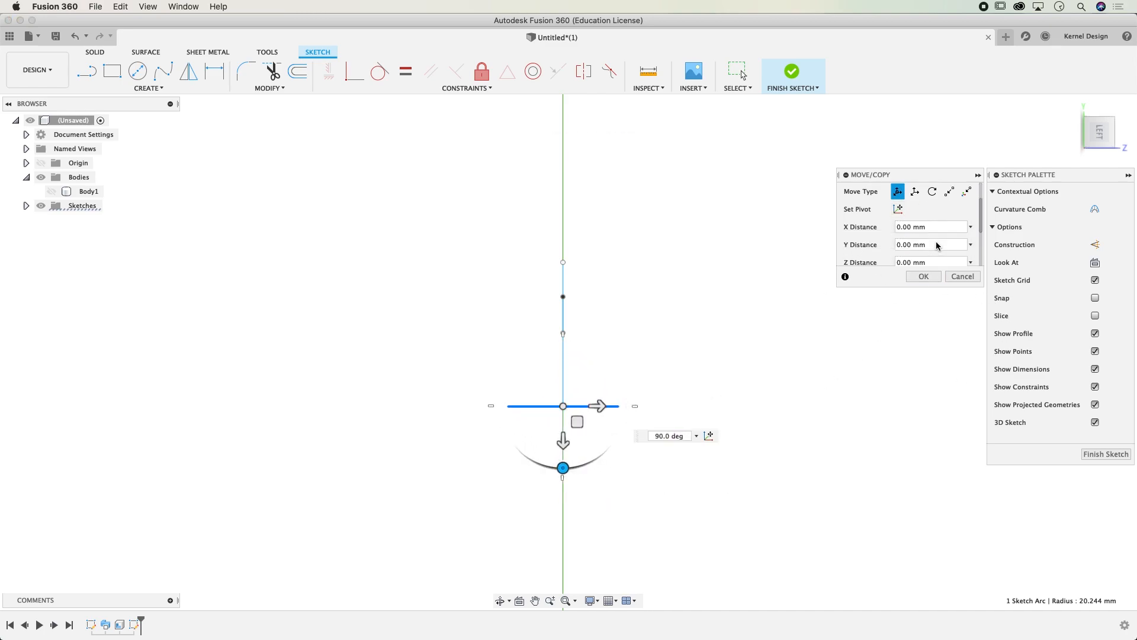
click(924, 276)
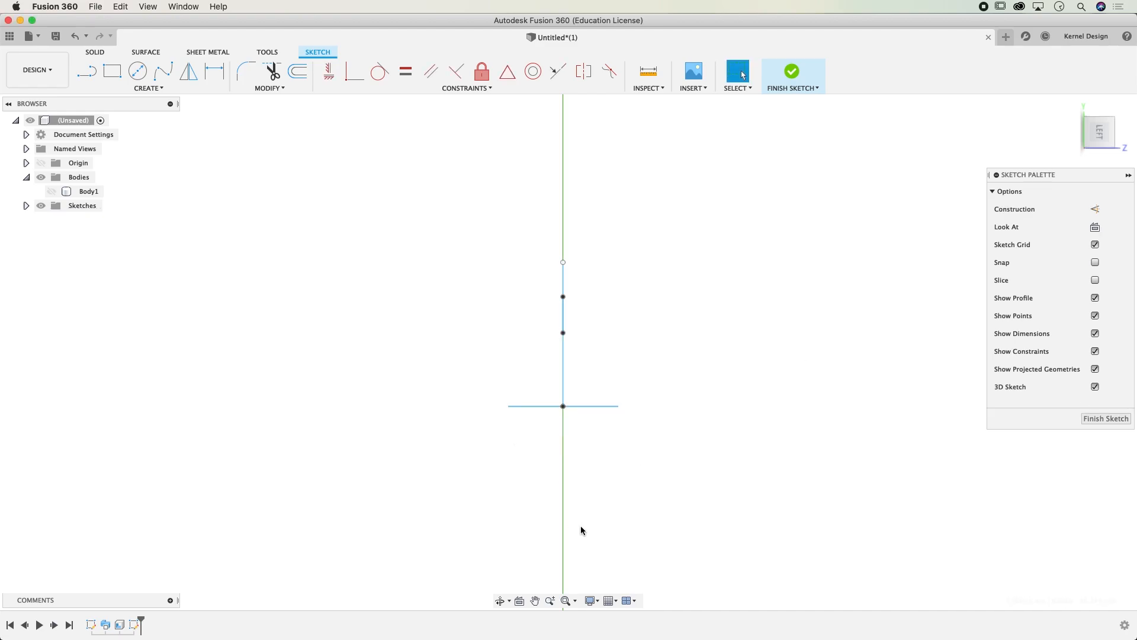
Step: Rotate the upright circle -25.2 degrees about the Z axis in top view so it sits square to the spline's start
mouse_move(792, 395)
shift+middle_down()
mouse_move(754, 360)
mouse_move(609, 447)
shift+middle_up()
click(1101, 136)
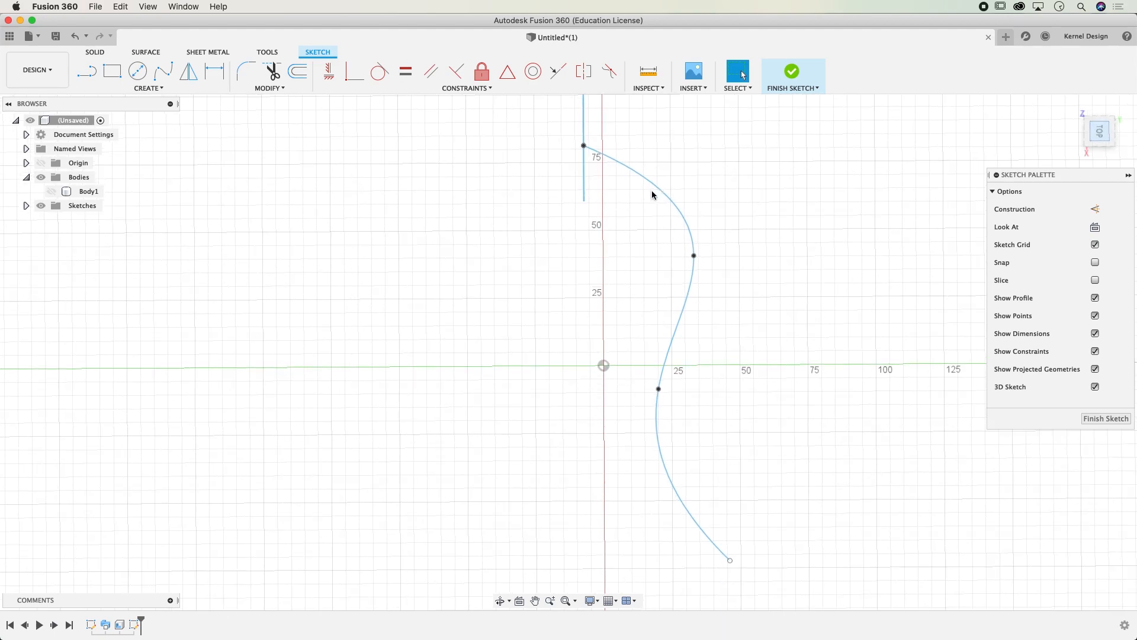
scroll(630, 213, up, 3)
scroll(629, 210, down, 2)
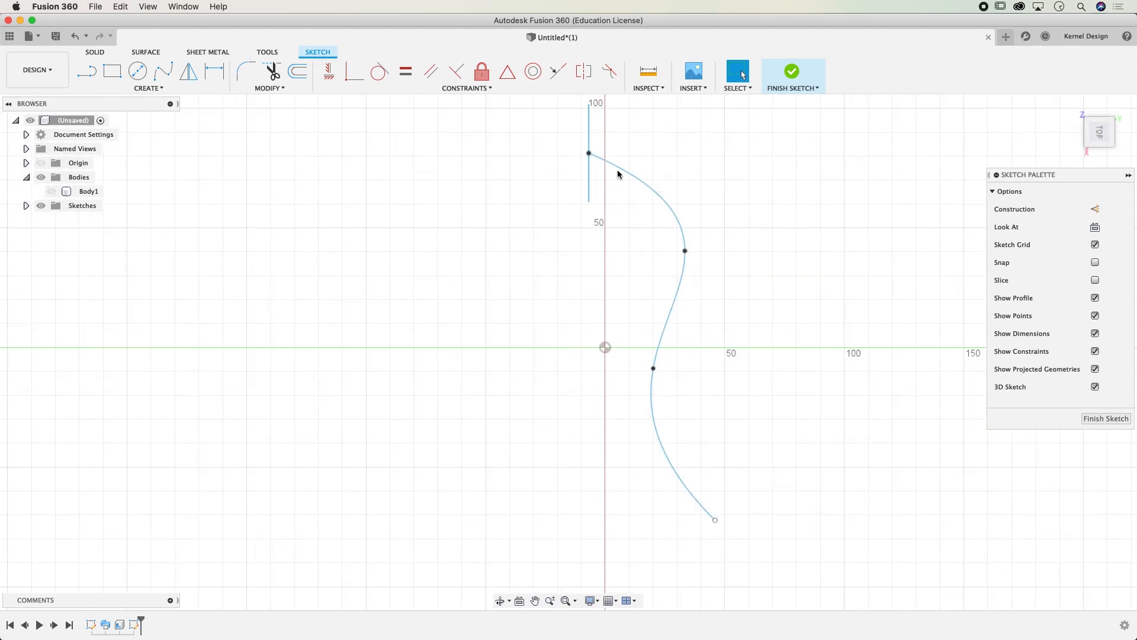
click(590, 131)
key(m)
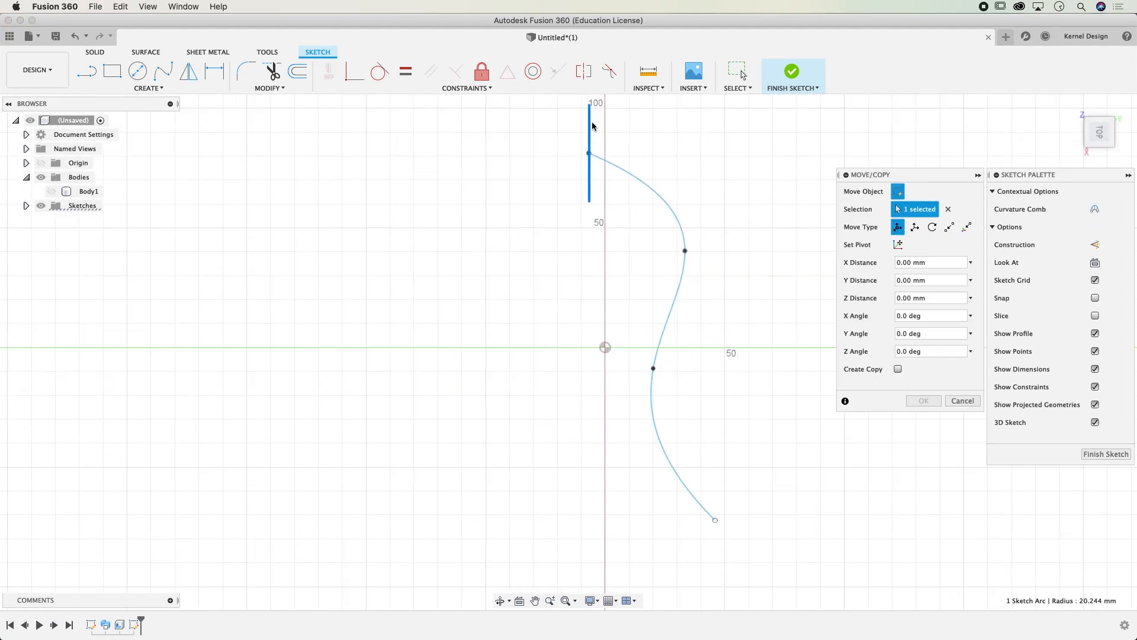
drag(650, 153, 660, 190)
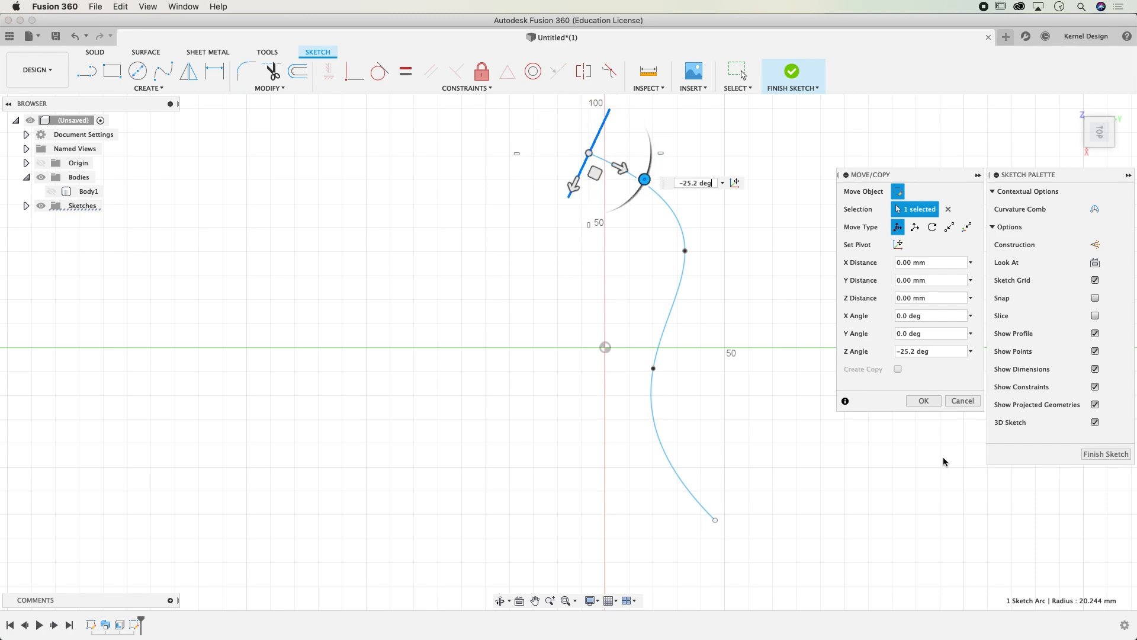
click(922, 401)
Step: Sweep the circle along the spline as a new body, using a single path with perpendicular orientation
scroll(731, 295, down, 3)
mouse_move(729, 237)
shift+middle_down()
mouse_move(704, 241)
mouse_move(711, 224)
mouse_move(657, 183)
mouse_move(640, 225)
shift+middle_up()
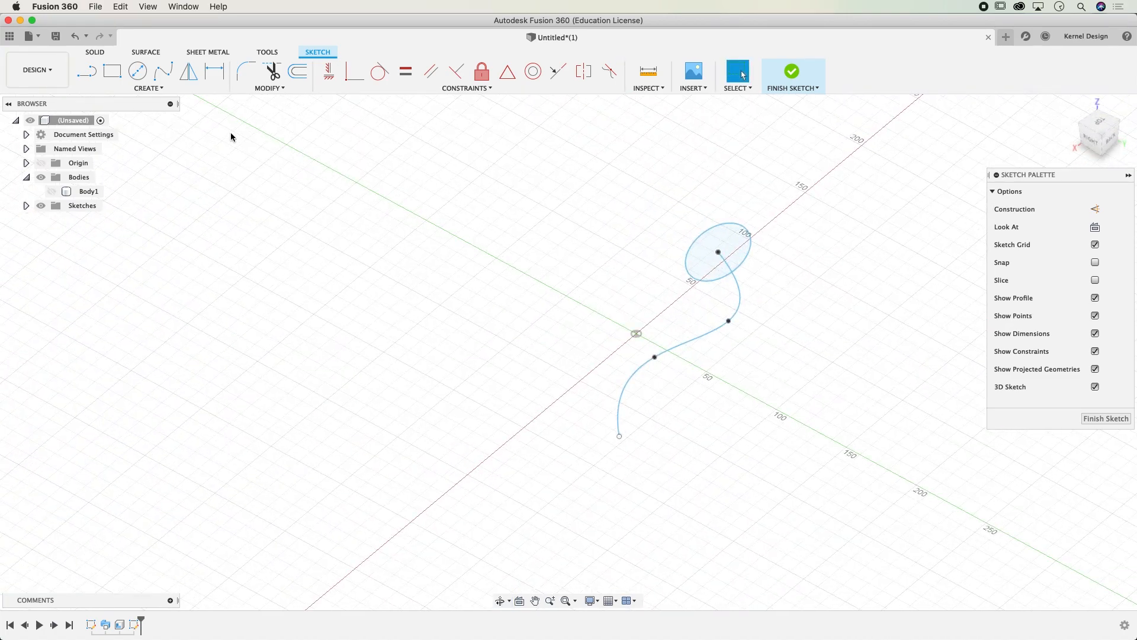
click(99, 53)
click(130, 89)
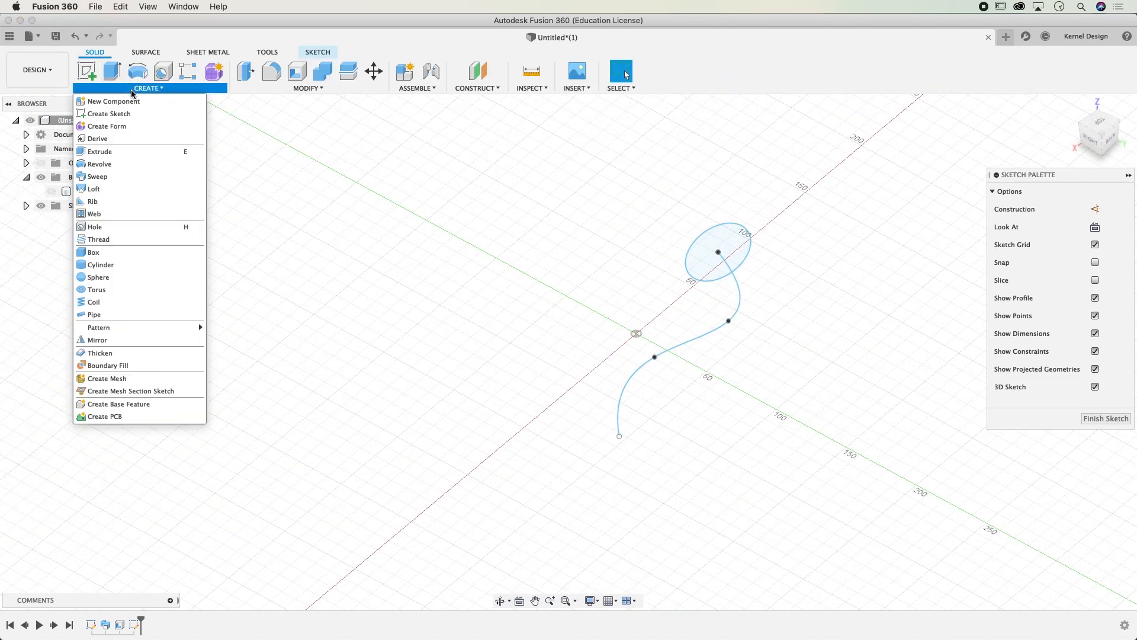
click(101, 178)
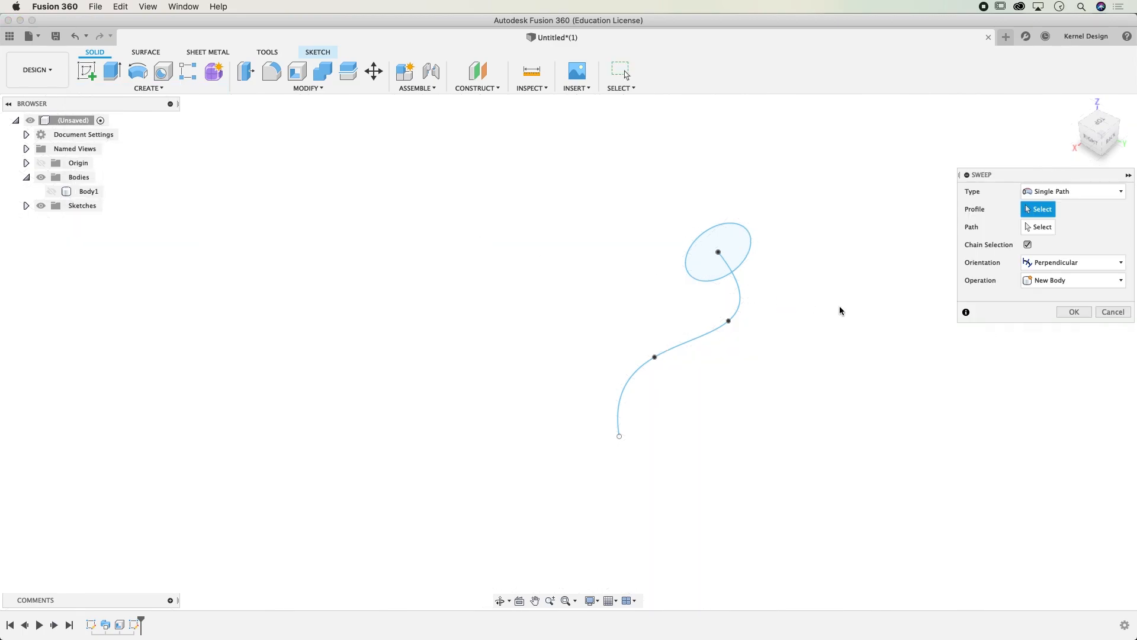
click(733, 240)
click(1042, 229)
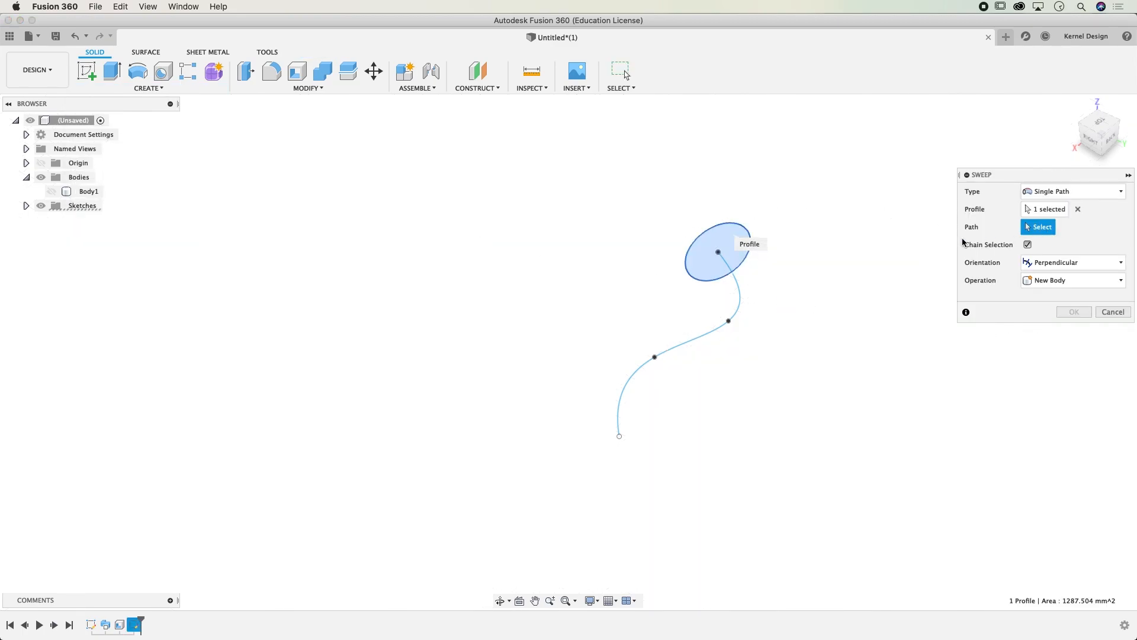
click(739, 290)
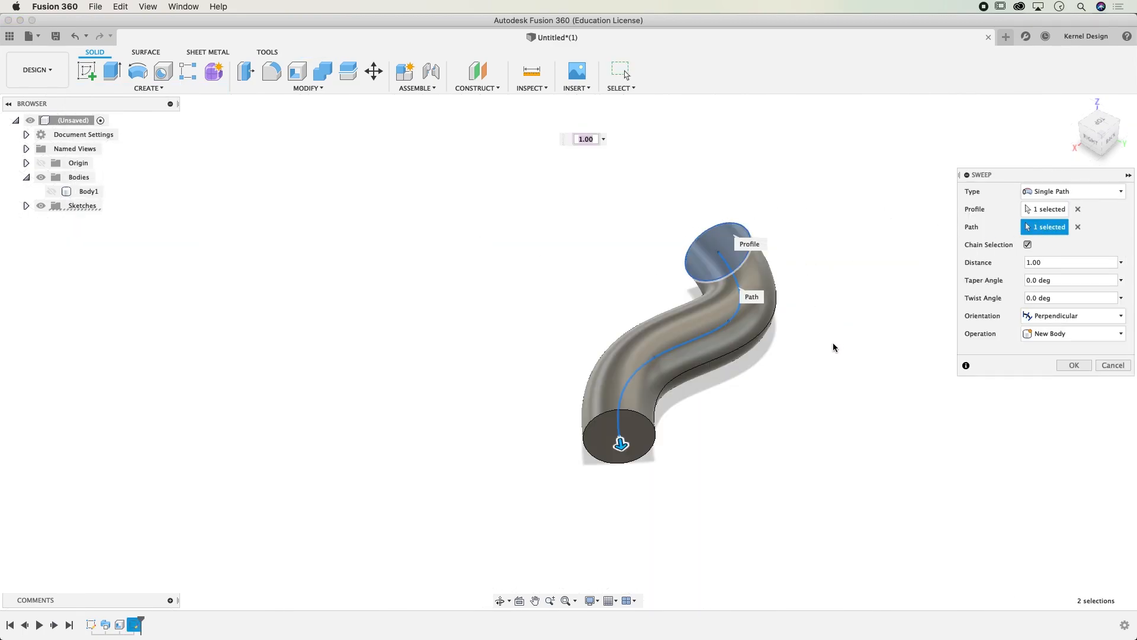
click(1074, 365)
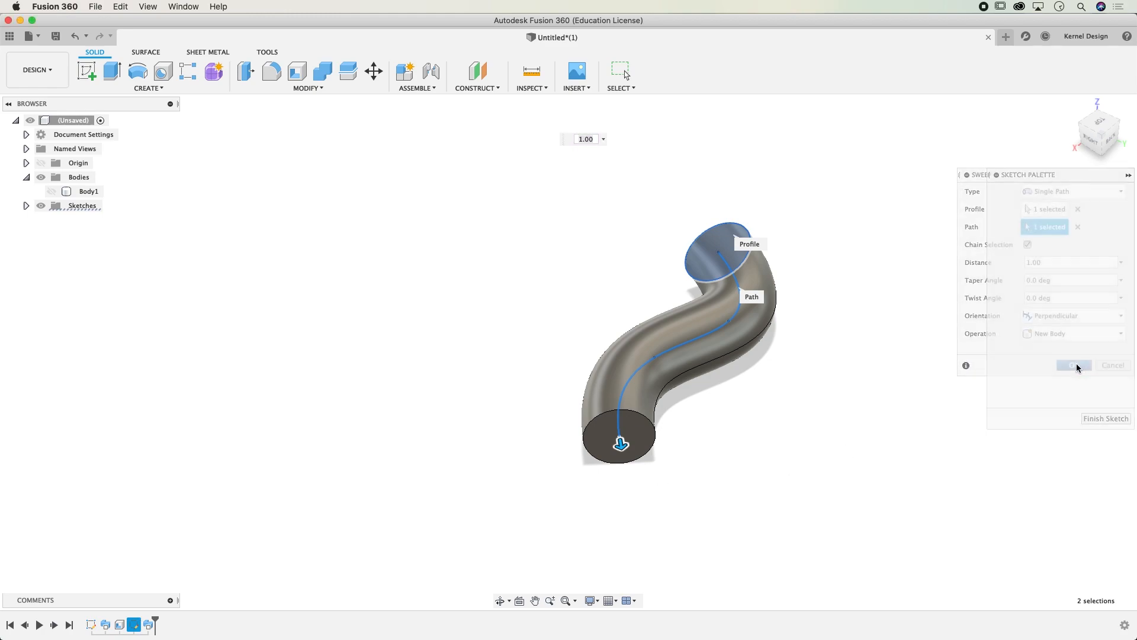
Step: Compare the spline-swept body with Body1 by showing Body1 temporarily and viewing both from several angles
shift+middle_drag(659, 407, 342, 265)
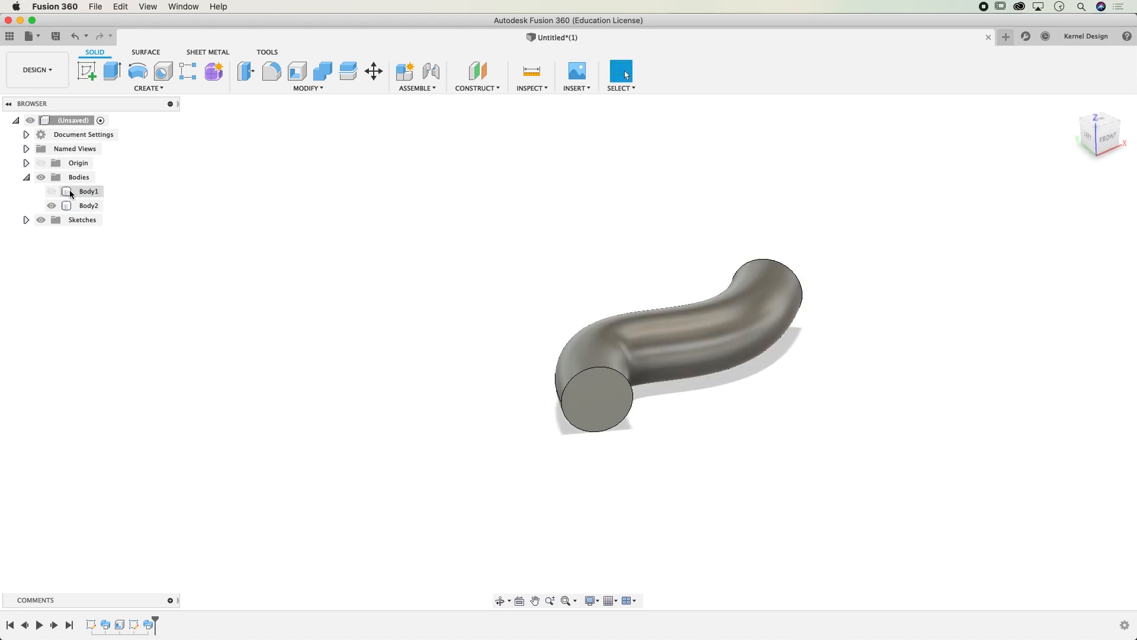
click(52, 191)
click(670, 337)
shift+middle_drag(670, 338, 640, 376)
shift+middle_drag(702, 331, 557, 331)
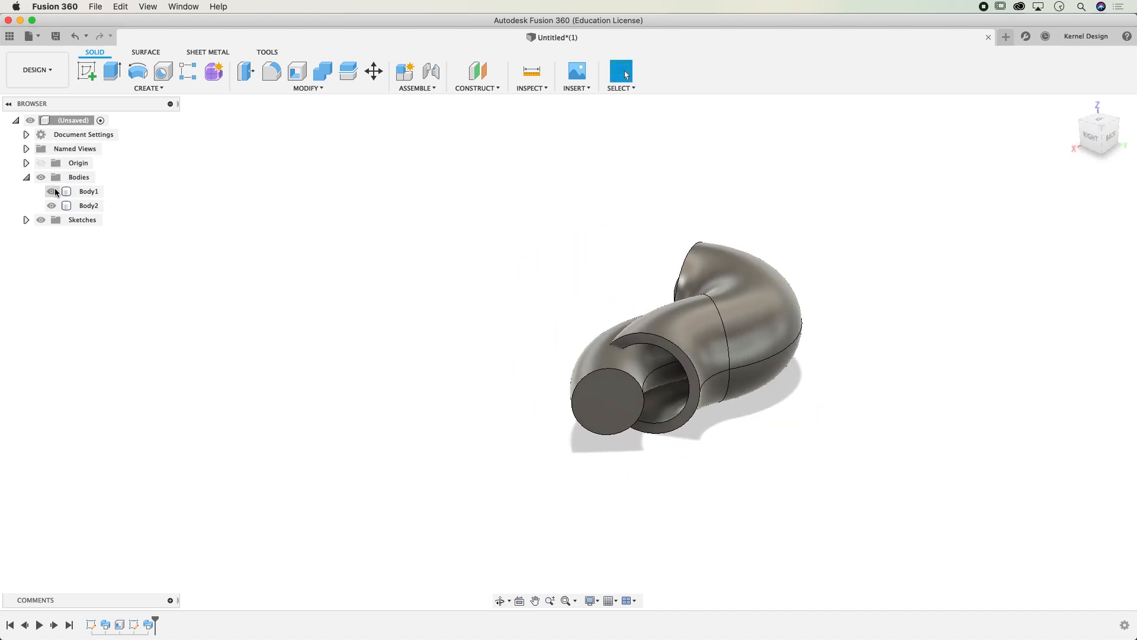
click(55, 191)
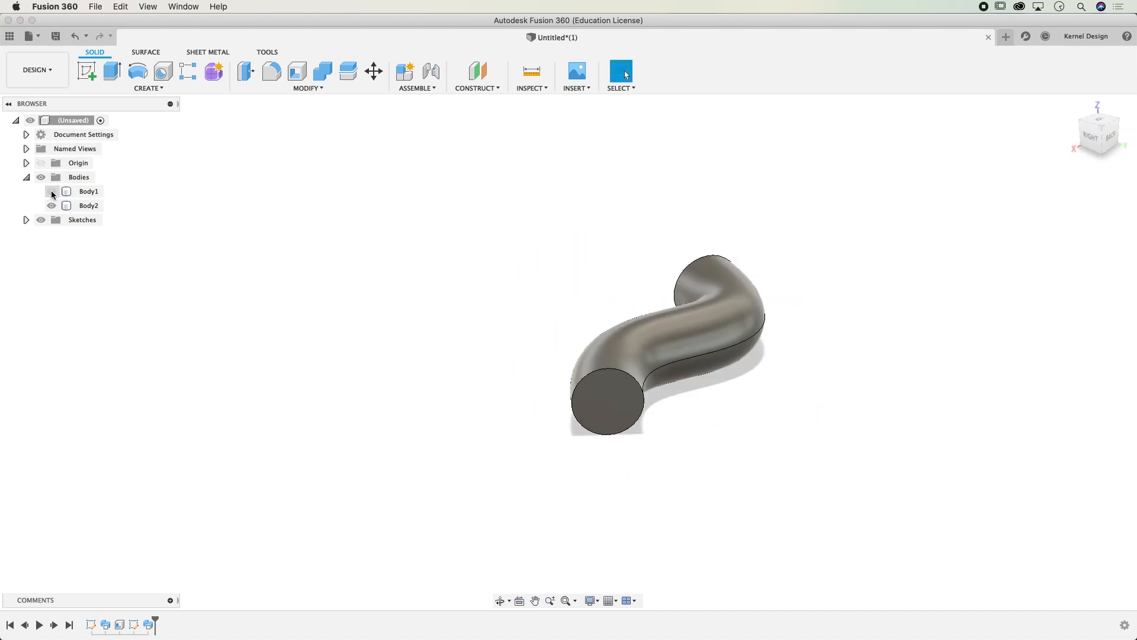
Step: Try to shell the spline-swept body with both end faces removed, using the Inside and Outside directions
click(311, 92)
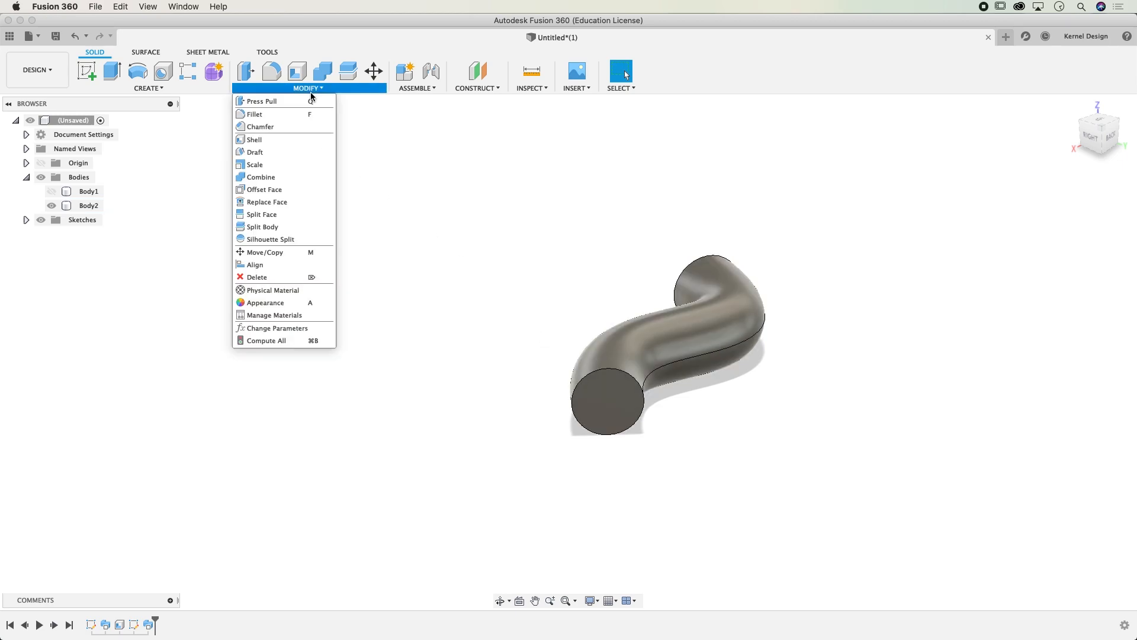
click(270, 141)
click(616, 402)
shift+middle_drag(652, 403, 604, 367)
click(584, 448)
middle_drag(620, 449, 658, 375)
click(1106, 262)
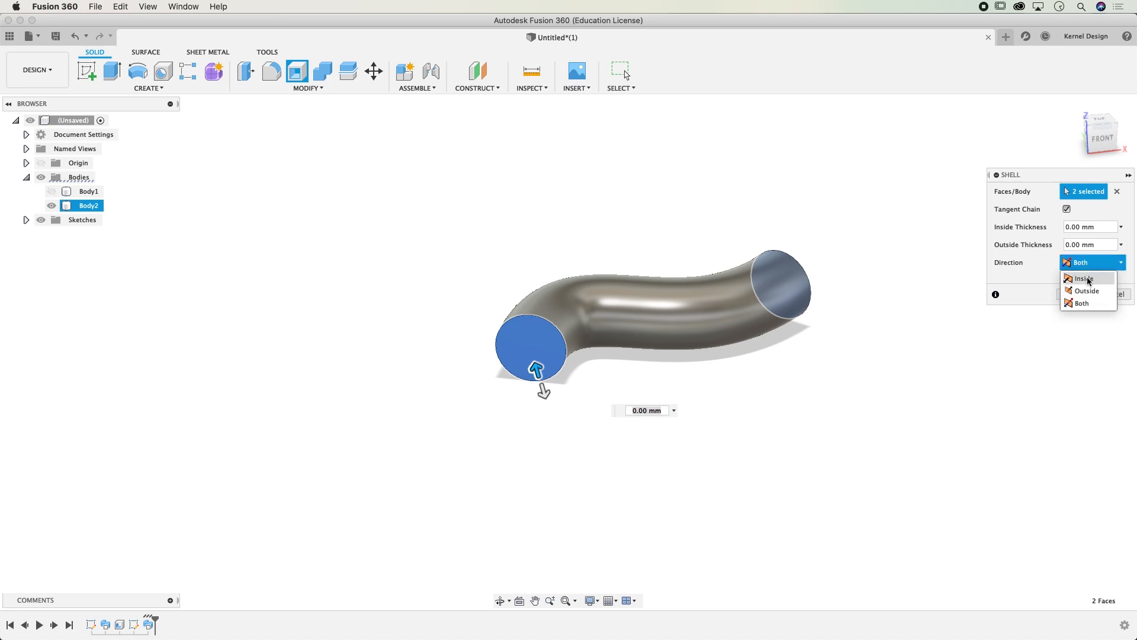
click(1084, 279)
click(1103, 255)
click(1096, 269)
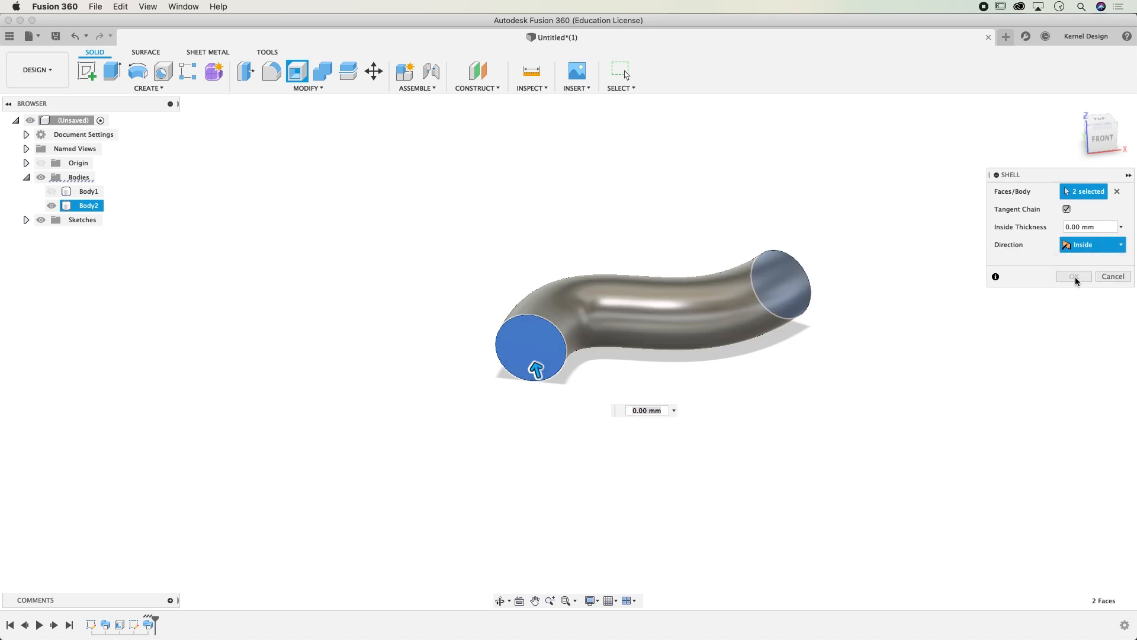
drag(542, 391, 546, 406)
drag(532, 349, 531, 351)
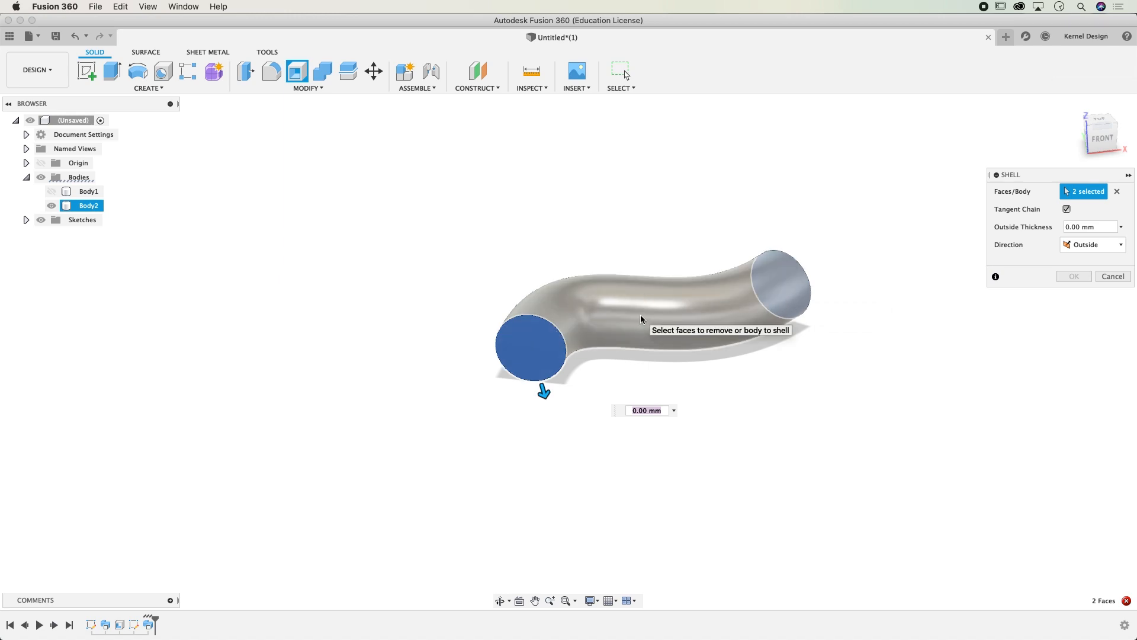
shift+middle_drag(617, 201, 579, 237)
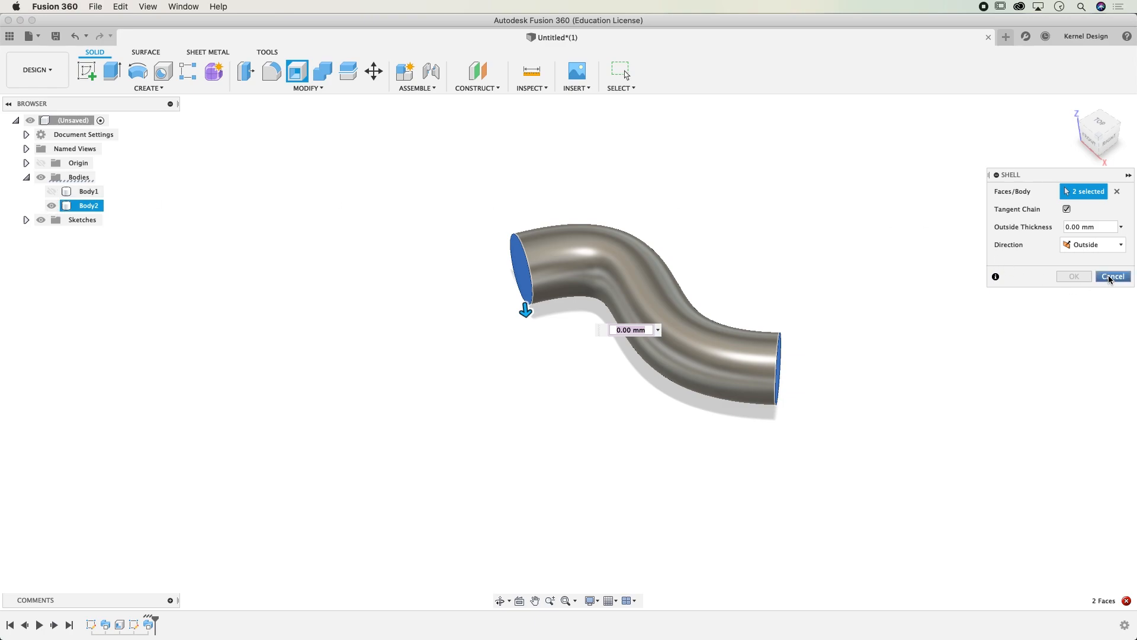
click(1109, 278)
Step: Hide Body2, inspect the hollow Body1 on its own, and hide Body1 as well
click(52, 205)
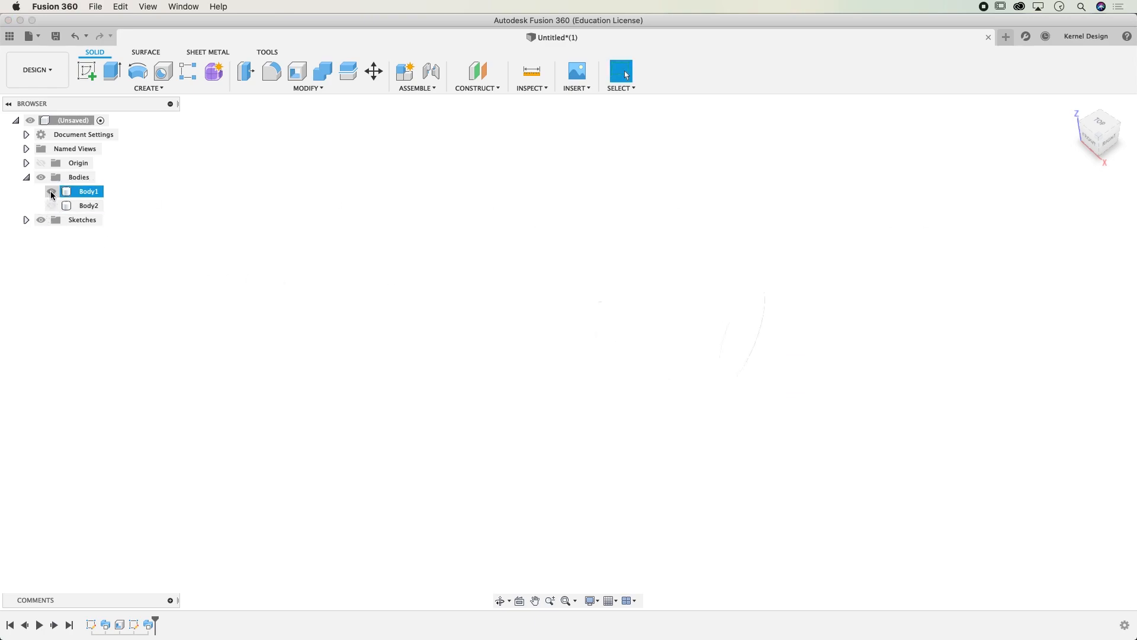
click(52, 192)
shift+middle_drag(550, 278, 716, 309)
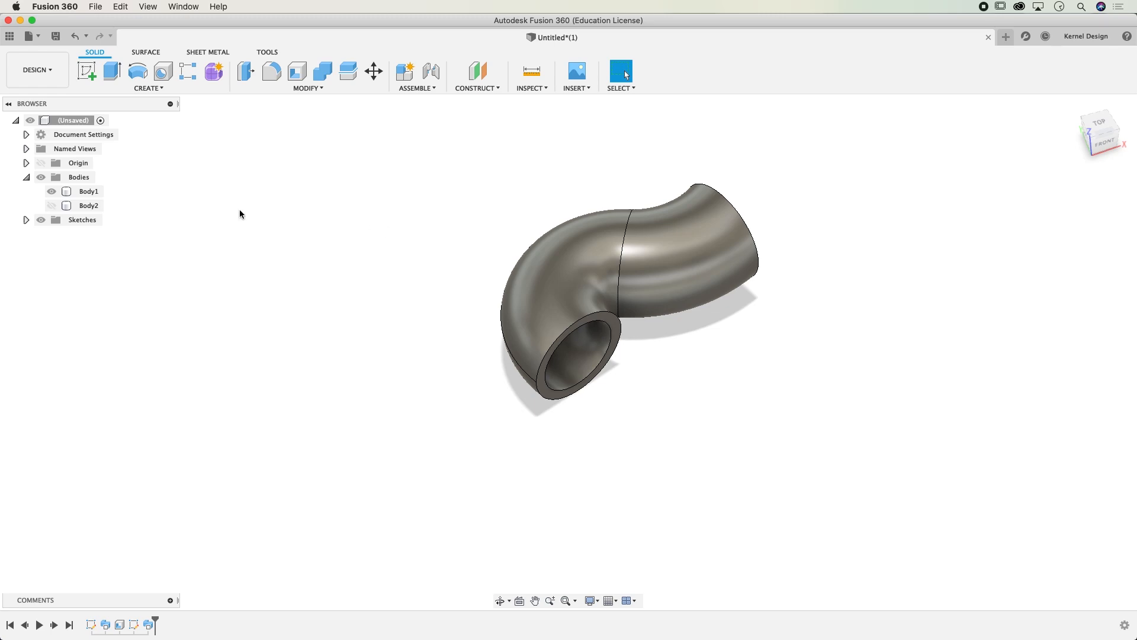
click(55, 192)
Step: Start a sketch on the horizontal plane and draw an open zigzag of three connected lines, about 250 mm across
click(87, 72)
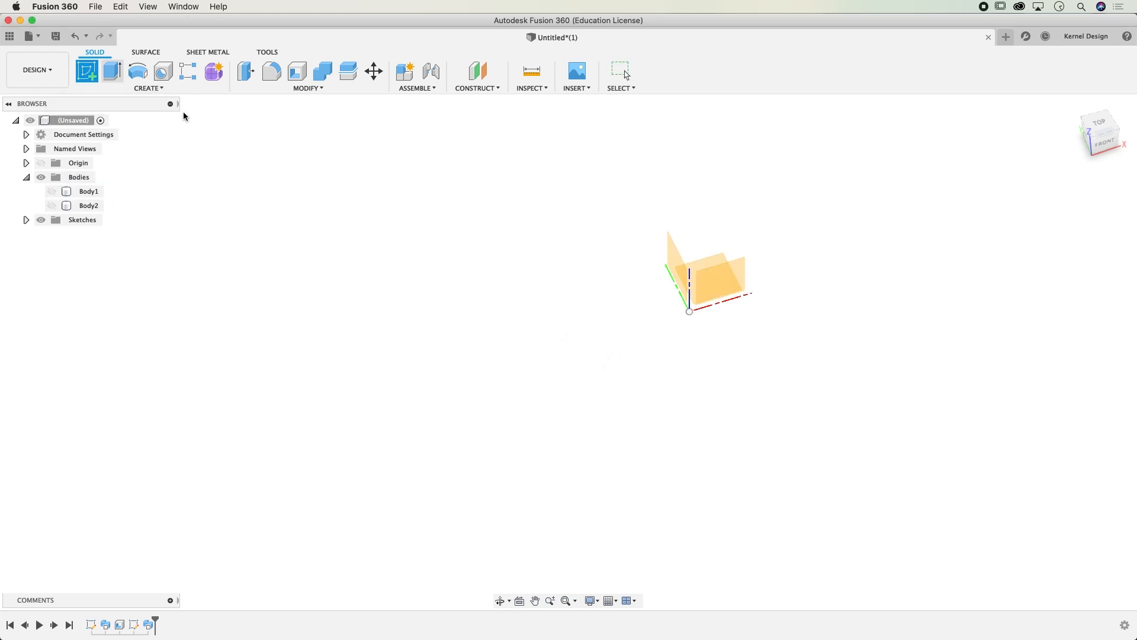
click(724, 255)
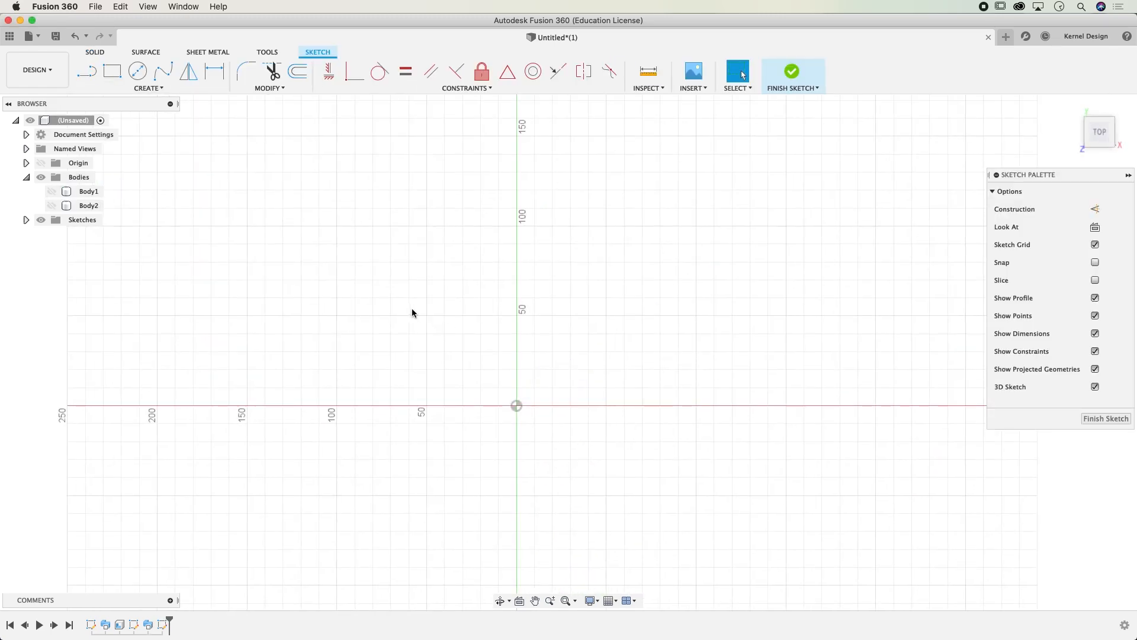
click(86, 71)
click(329, 410)
click(423, 257)
click(652, 362)
click(776, 235)
click(806, 245)
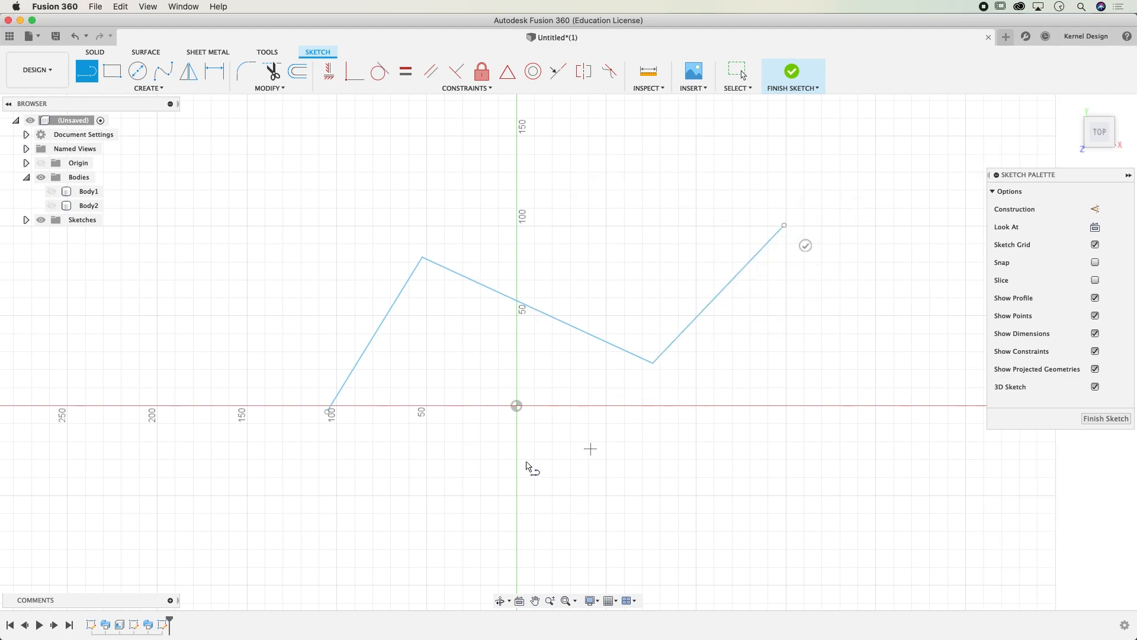
Step: Draw a center rectangle about 53 by 33 mm, centred on the start point of the zigzag path
click(133, 88)
mouse_move(109, 112)
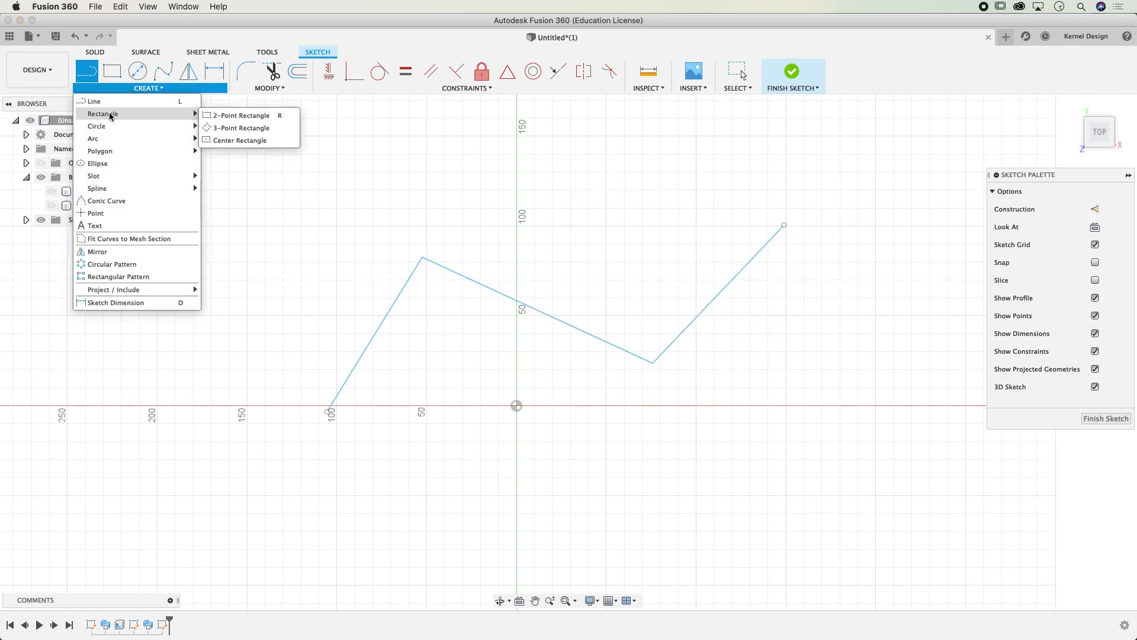
click(225, 140)
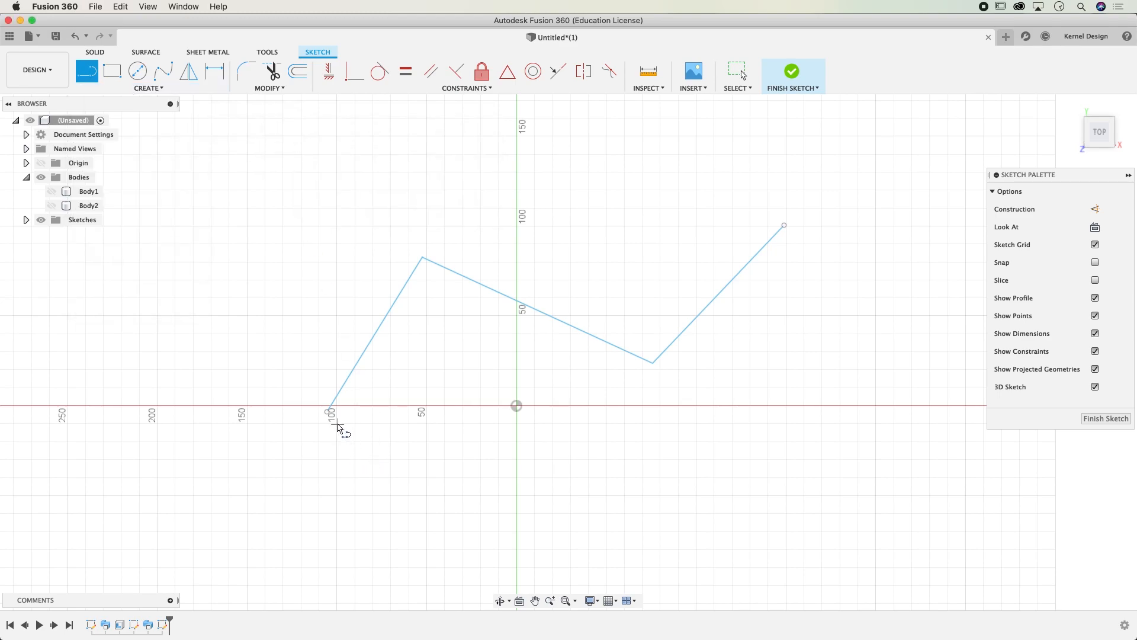
click(329, 411)
click(375, 441)
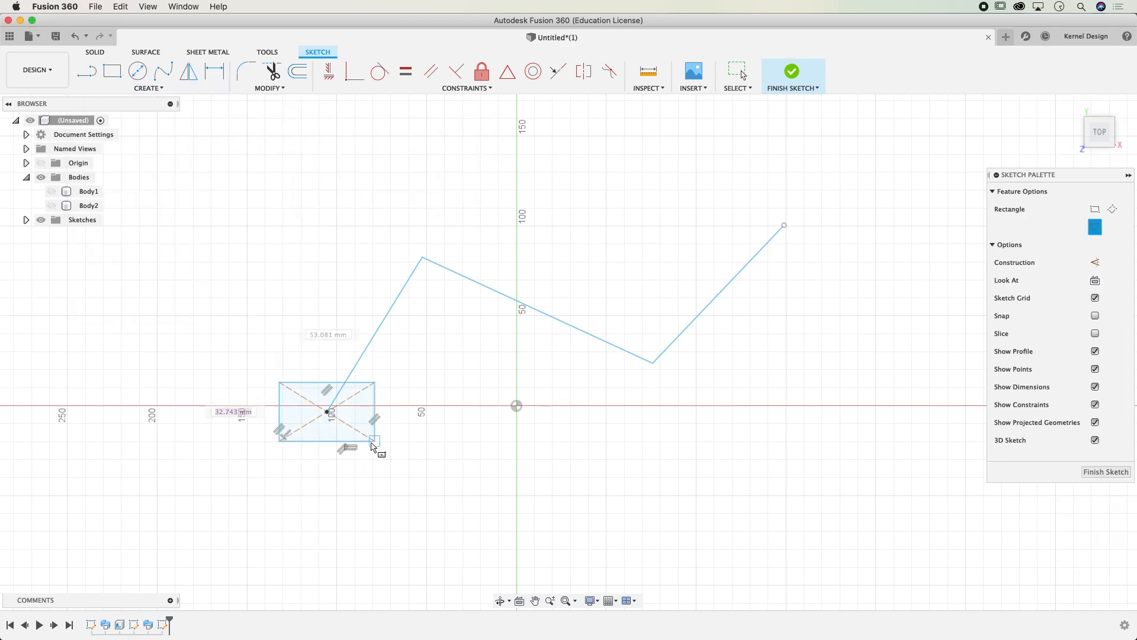
mouse_move(480, 449)
shift+middle_down()
mouse_move(444, 416)
mouse_move(579, 404)
mouse_move(597, 422)
mouse_move(452, 399)
shift+middle_up()
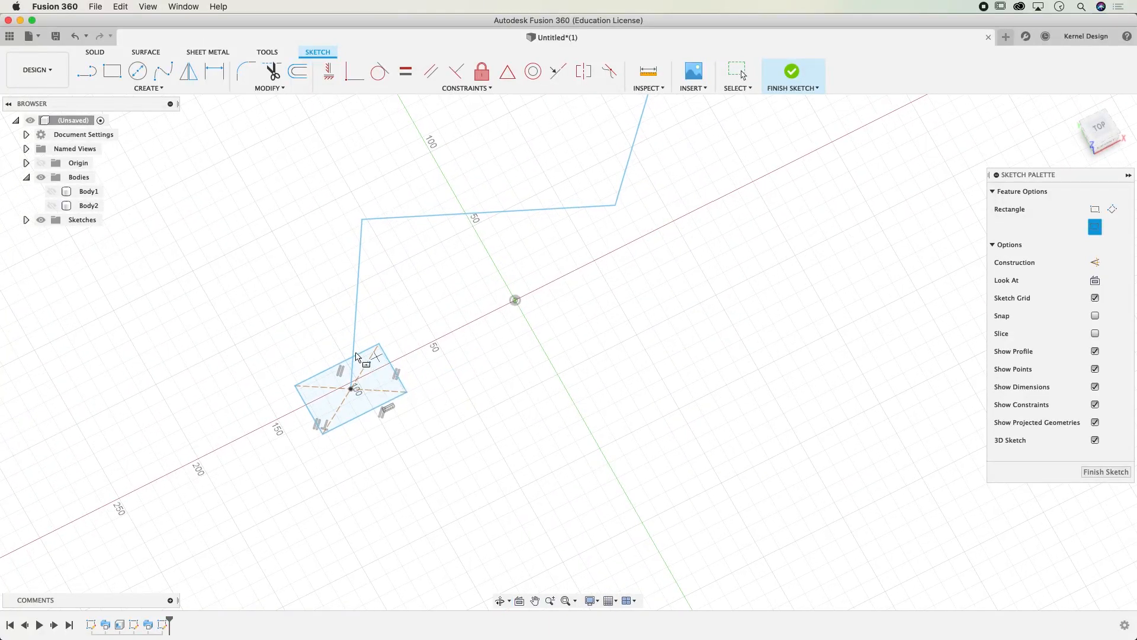
key(Escape)
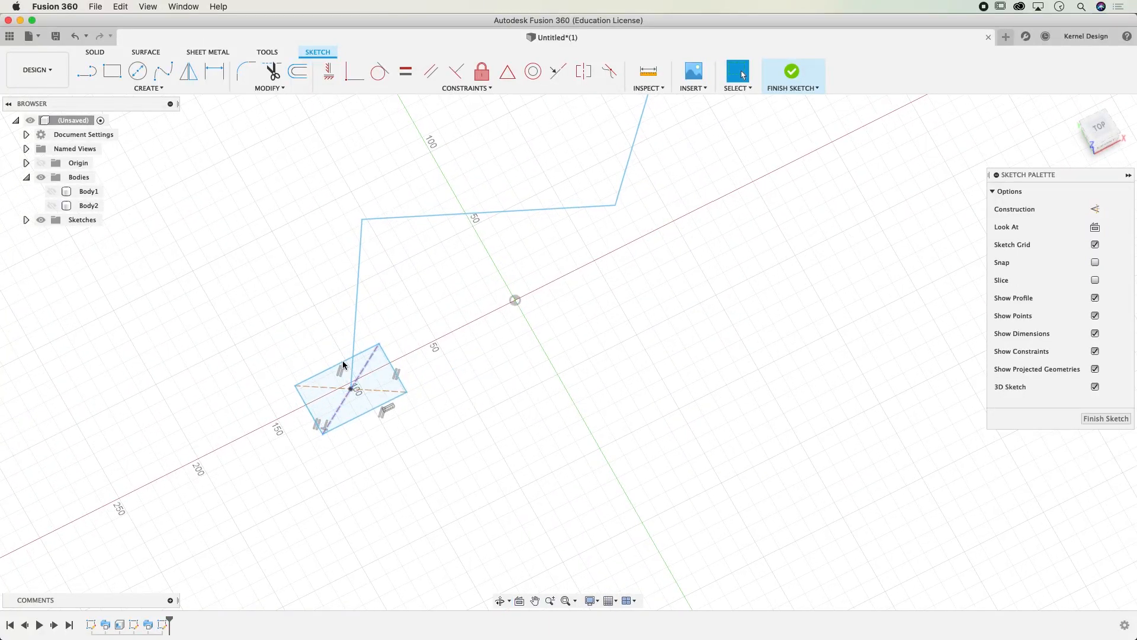
Step: Try to rotate the rectangle 90 degrees about the X axis with Move/Copy in a side view
double_click(394, 368)
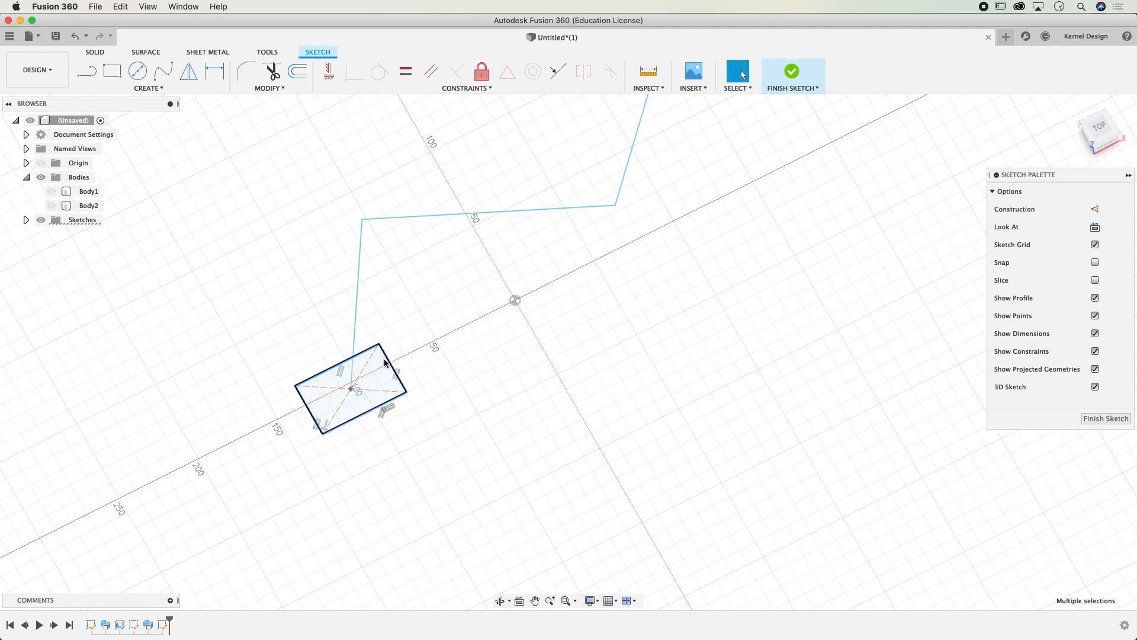
click(1100, 129)
click(1078, 134)
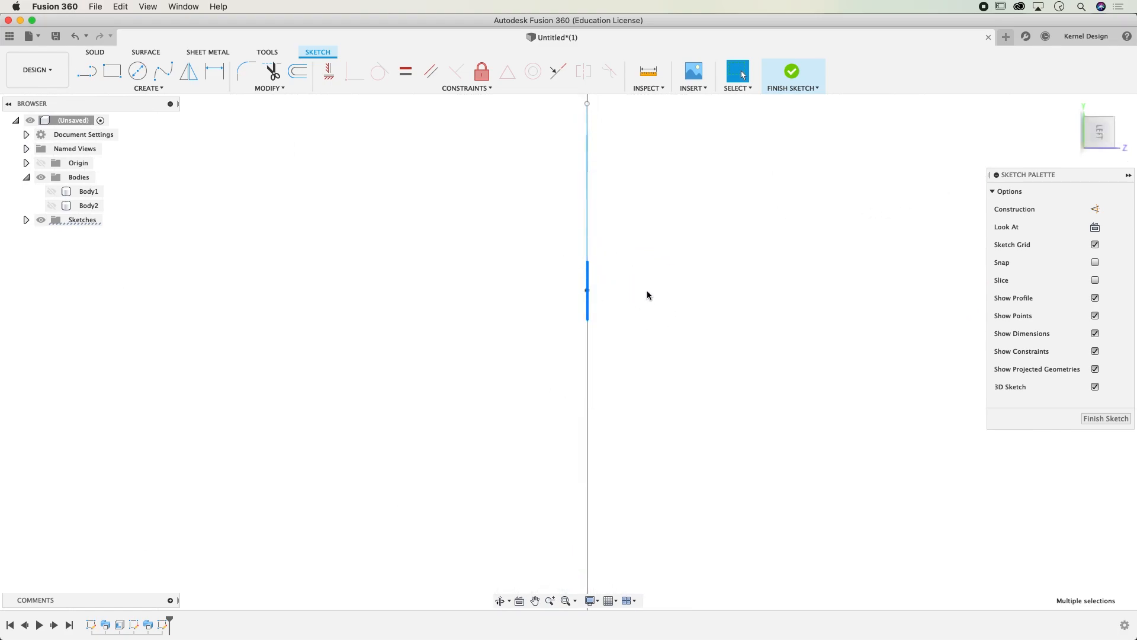
key(m)
mouse_move(650, 269)
mouse_down()
mouse_move(630, 353)
mouse_move(588, 374)
mouse_up()
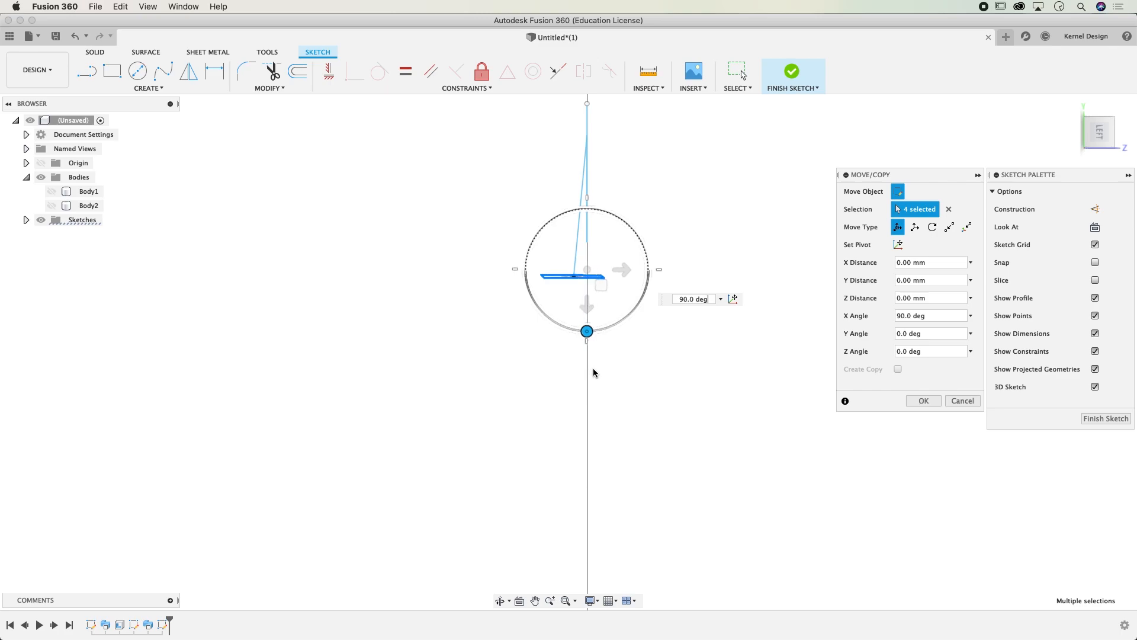
mouse_move(602, 285)
mouse_down()
mouse_move(616, 289)
mouse_move(583, 286)
mouse_up()
click(963, 402)
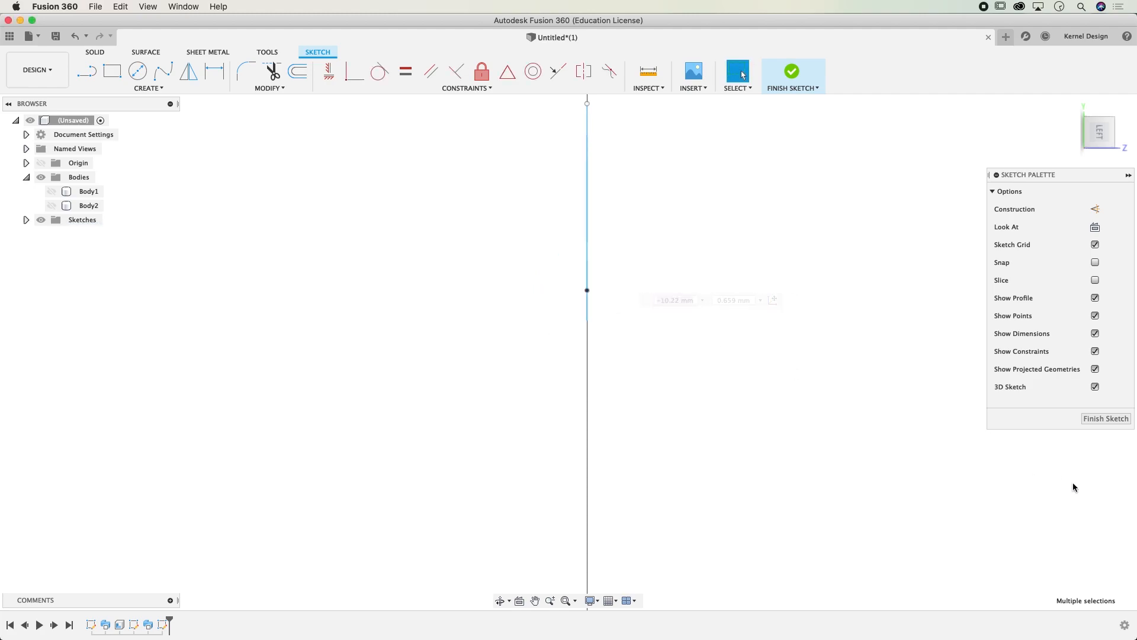
Step: Lock the three lines of the zigzag path in place with the Fix constraint
mouse_move(740, 304)
shift+middle_down()
mouse_move(674, 309)
mouse_move(674, 338)
mouse_move(662, 340)
shift+middle_up()
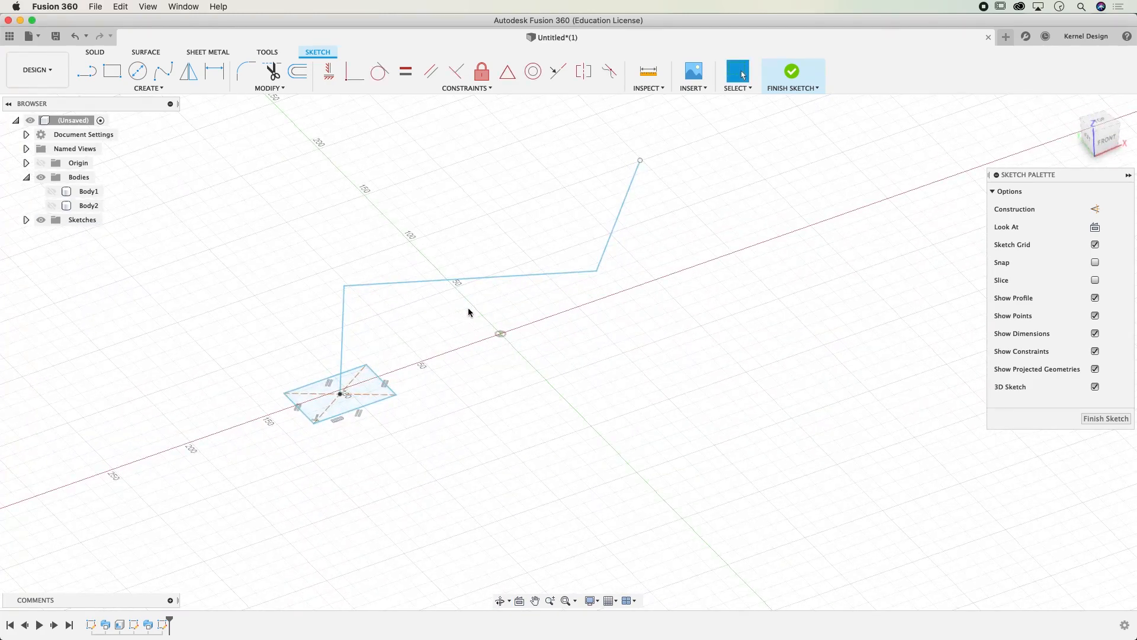
drag(624, 283, 515, 267)
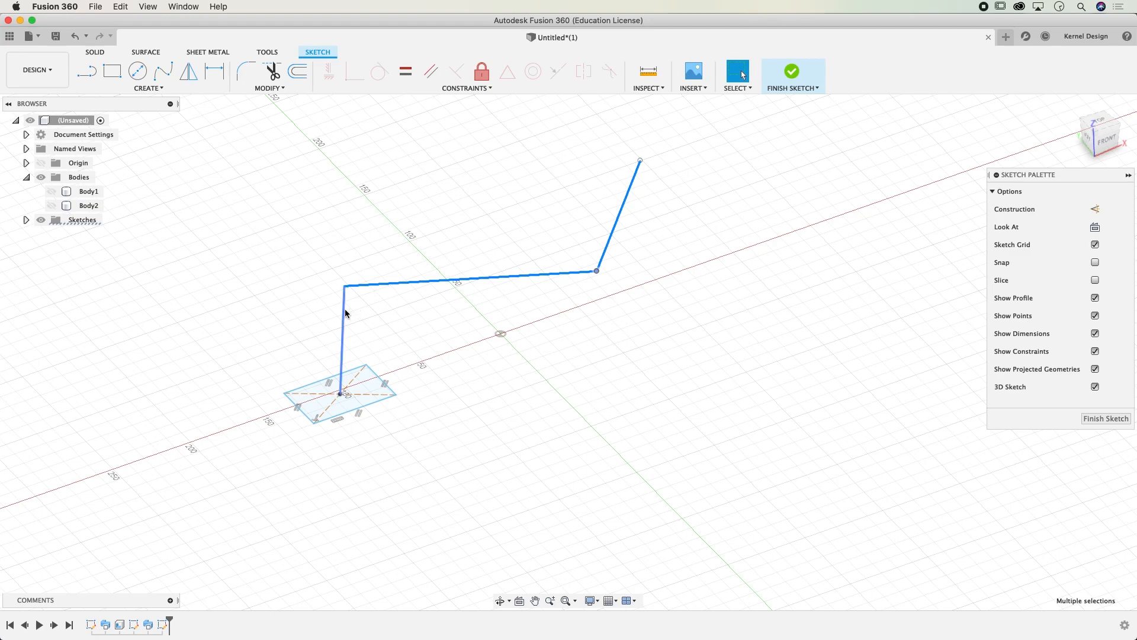
click(481, 71)
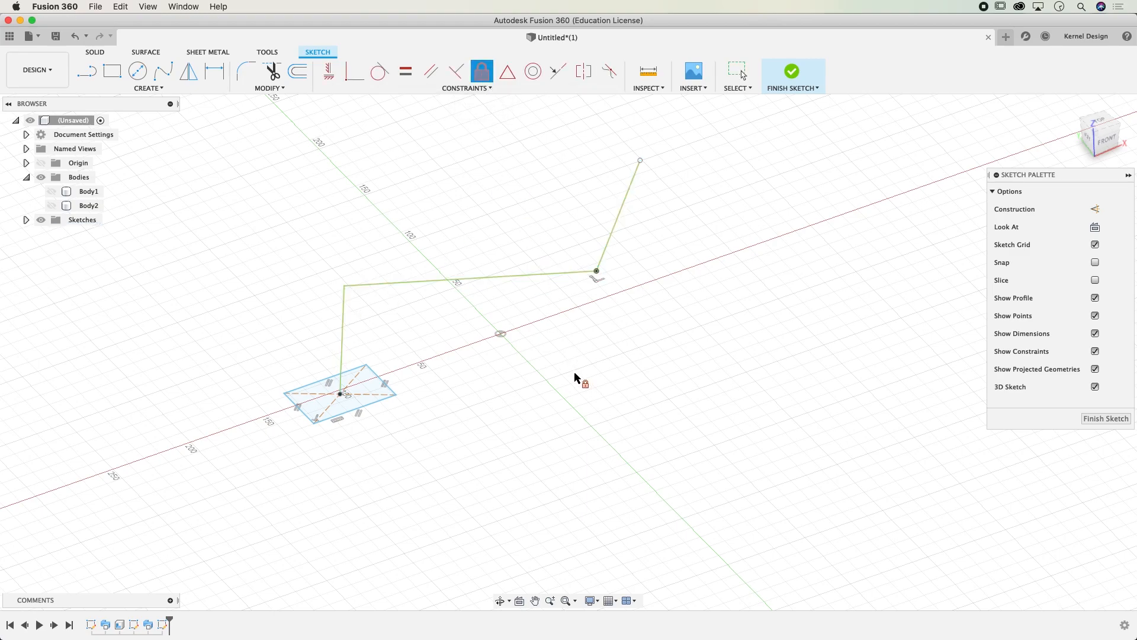
key(Escape)
Step: Rotate the rectangle 90 degrees about the X axis with Move/Copy in a side view so it stands upright
double_click(381, 380)
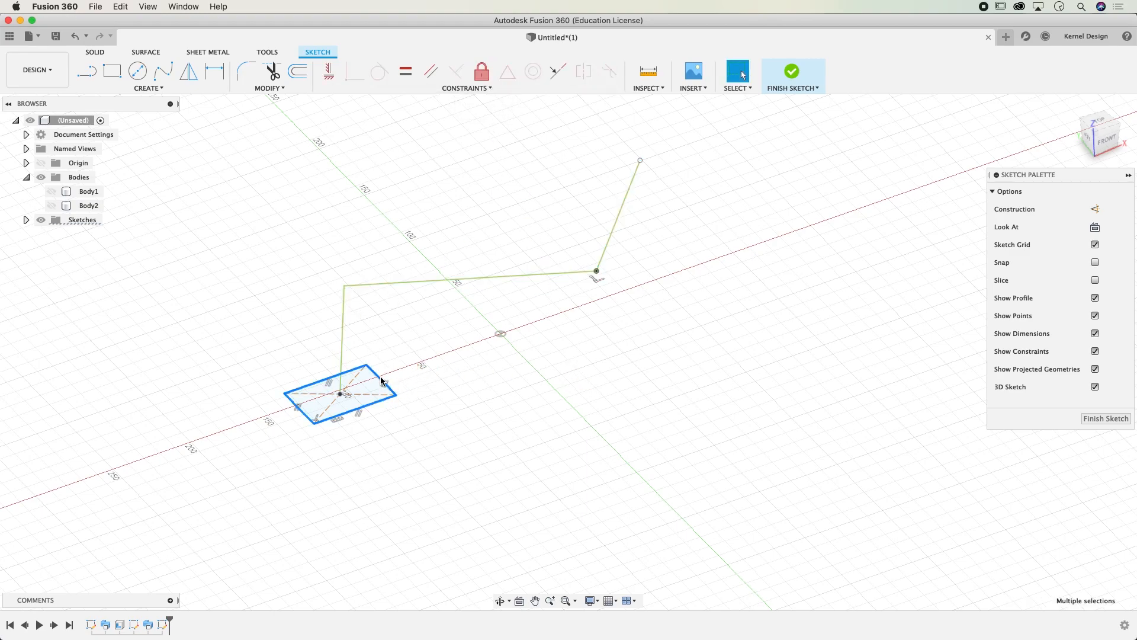
click(1099, 125)
click(1066, 131)
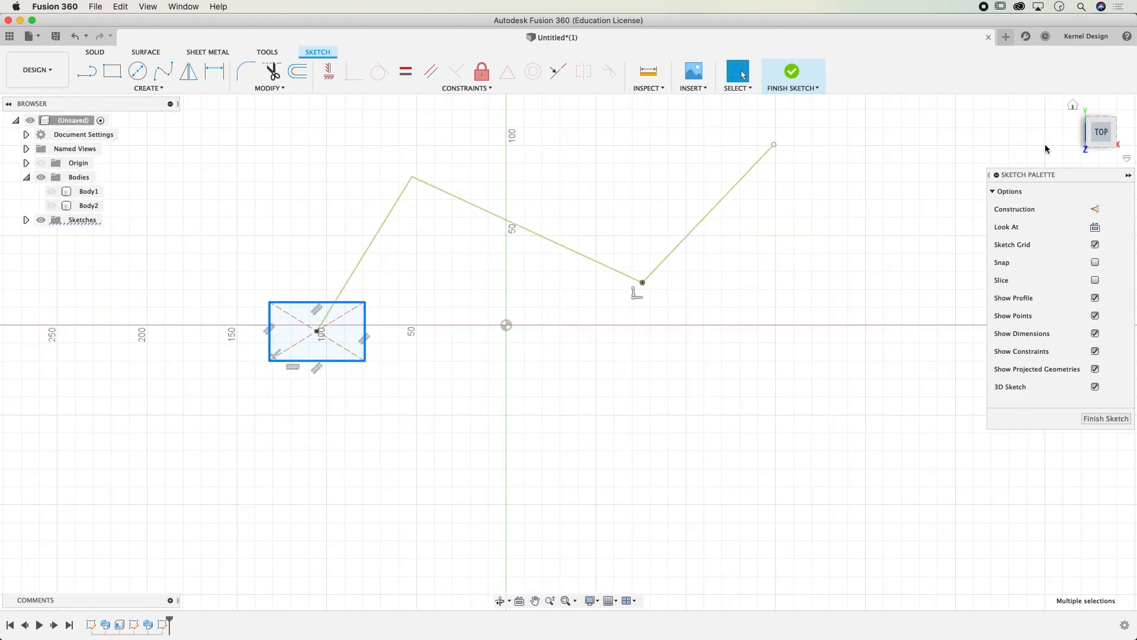
key(m)
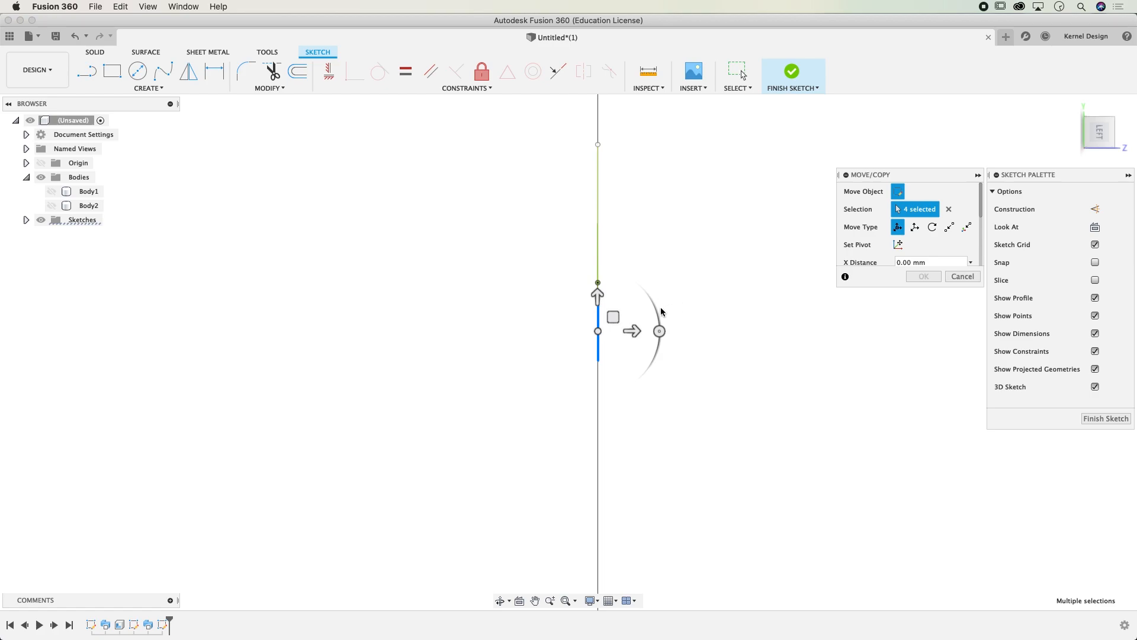
drag(658, 328, 599, 413)
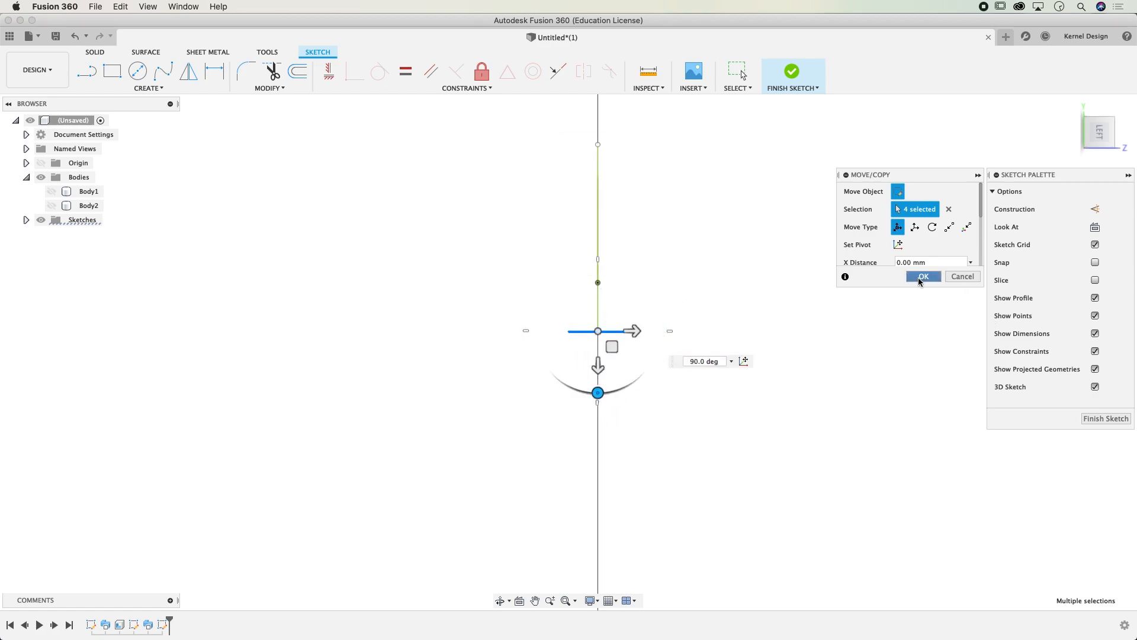
click(921, 277)
Step: Rotate the upright rectangle -30 degrees about the Z axis with Move/Copy in the top view, squaring it to the first path line
mouse_move(781, 288)
shift+middle_down()
mouse_move(744, 284)
mouse_move(706, 330)
mouse_move(450, 331)
shift+middle_up()
double_click(383, 349)
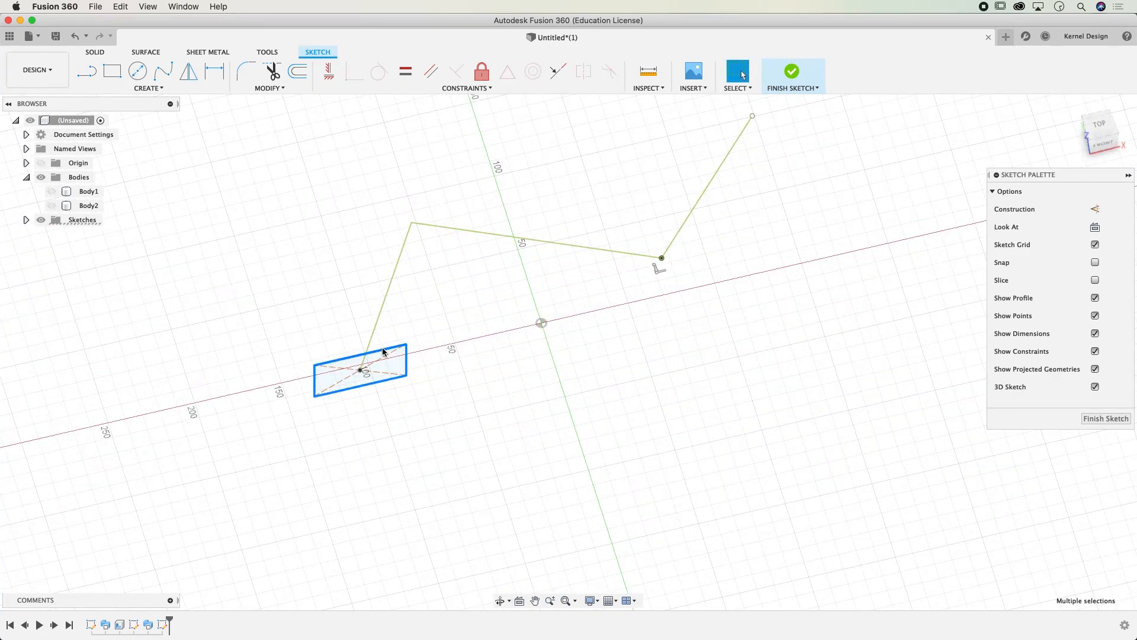
click(1100, 130)
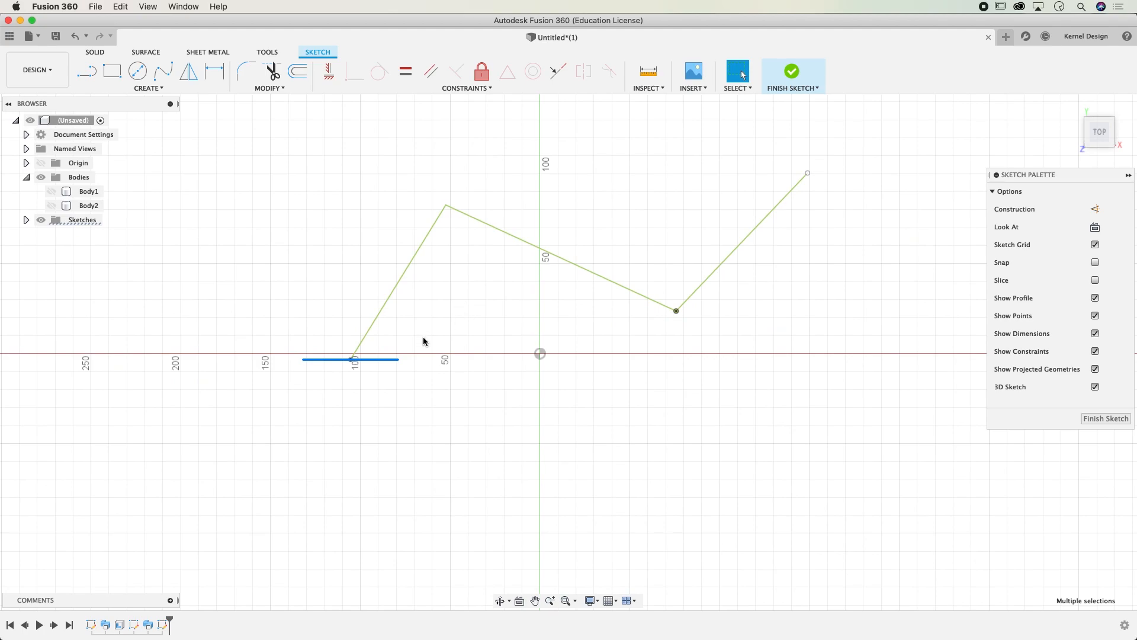
key(m)
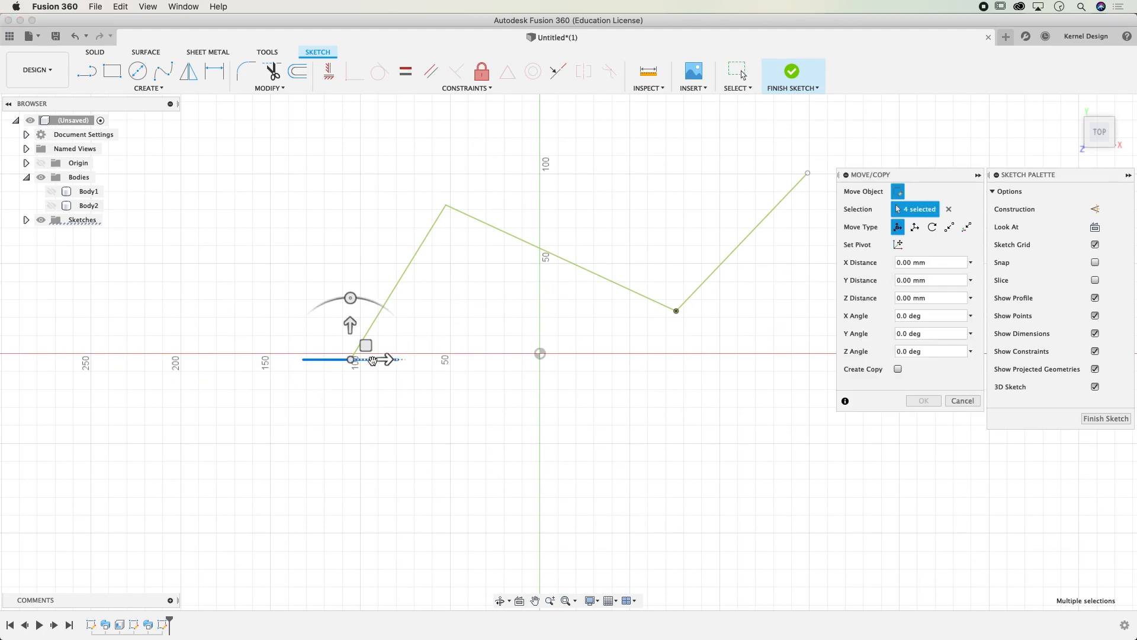
drag(350, 297, 384, 307)
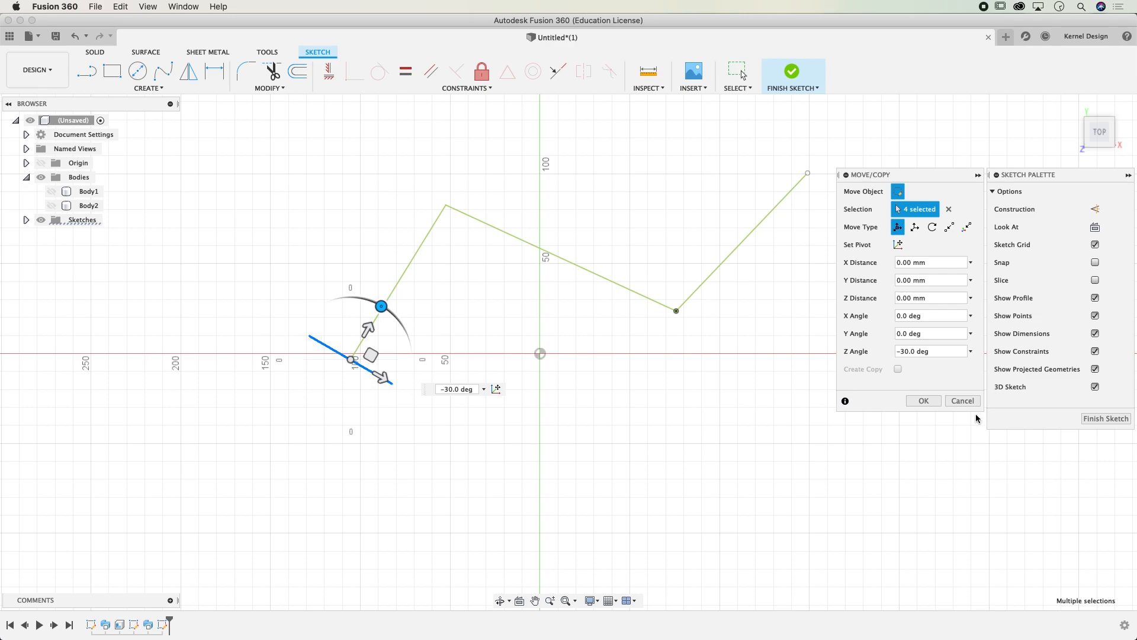
click(924, 401)
Step: Set up a single-path Sweep with the rectangle as profile and the chained zigzag lines as path
click(101, 53)
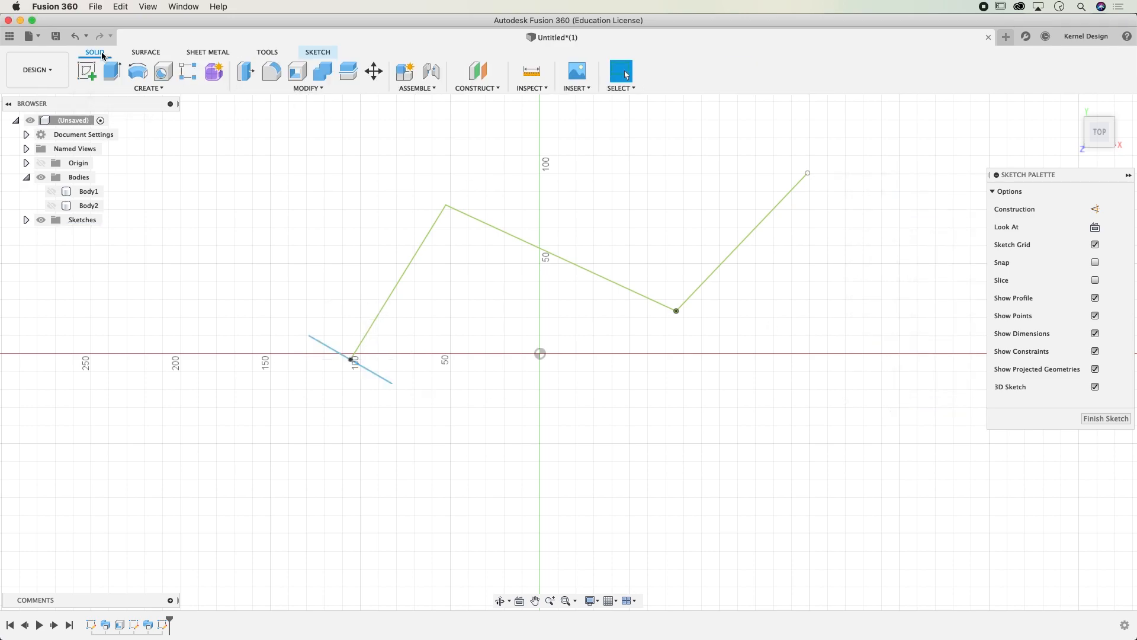
click(142, 87)
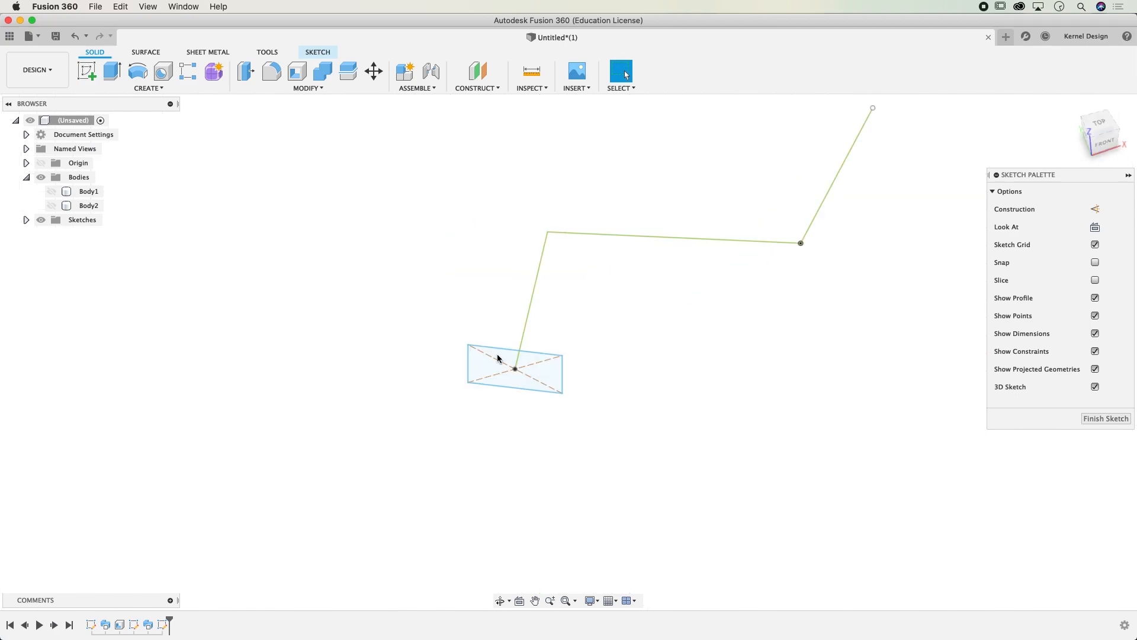
click(505, 357)
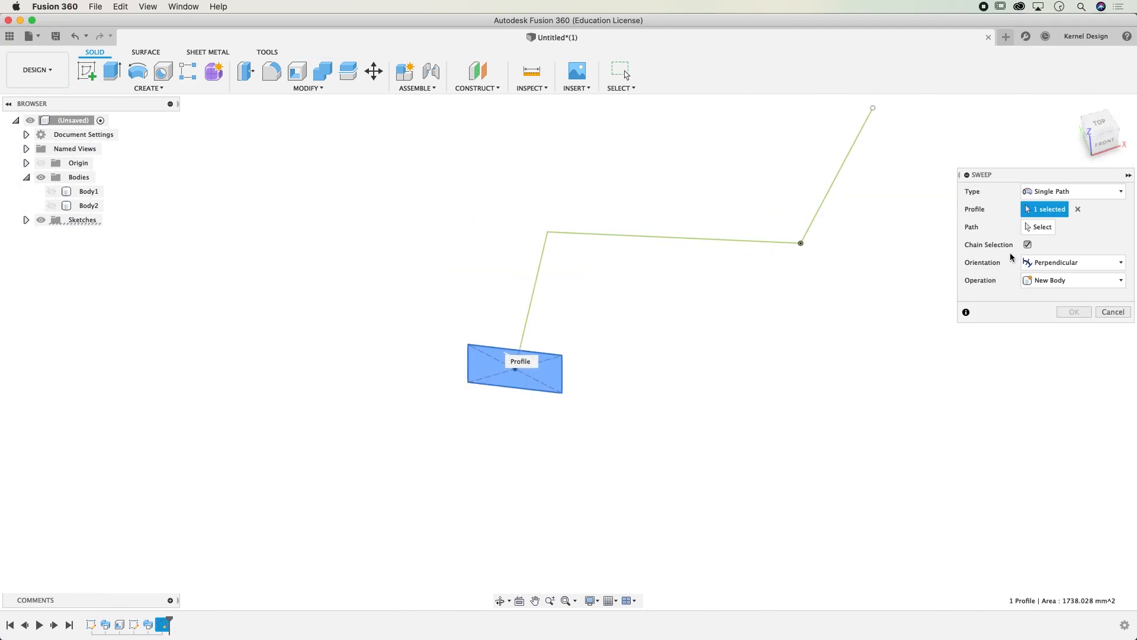
click(660, 236)
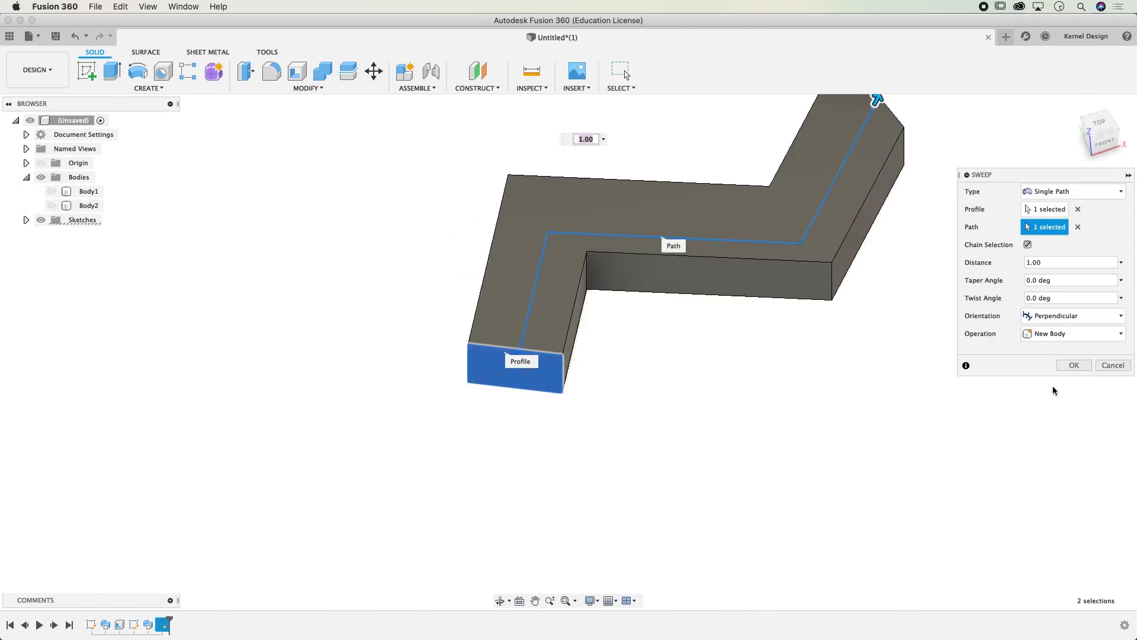
shift+middle_drag(737, 397, 693, 363)
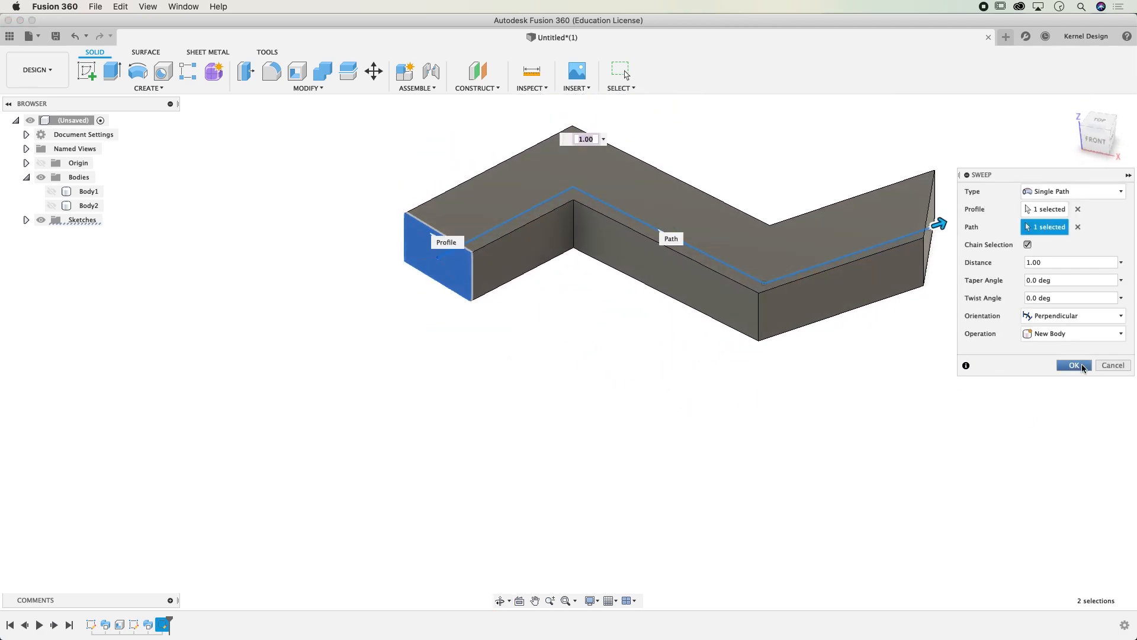
Step: Try the Parallel sweep orientation, return to Perpendicular and create the sweep as a new body
click(1061, 317)
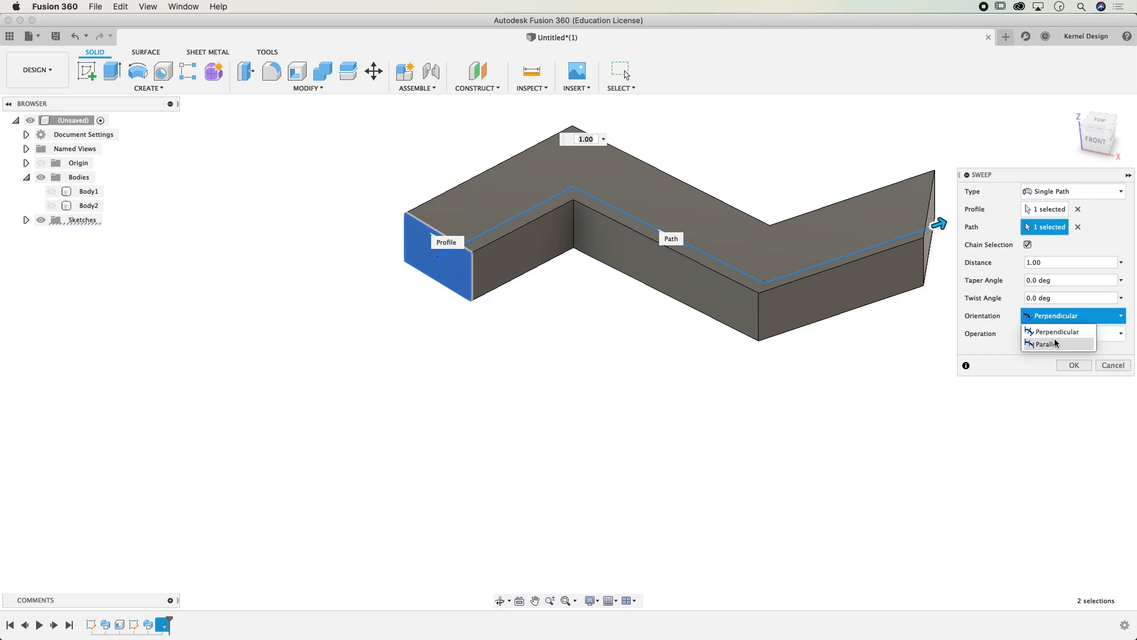
click(1056, 344)
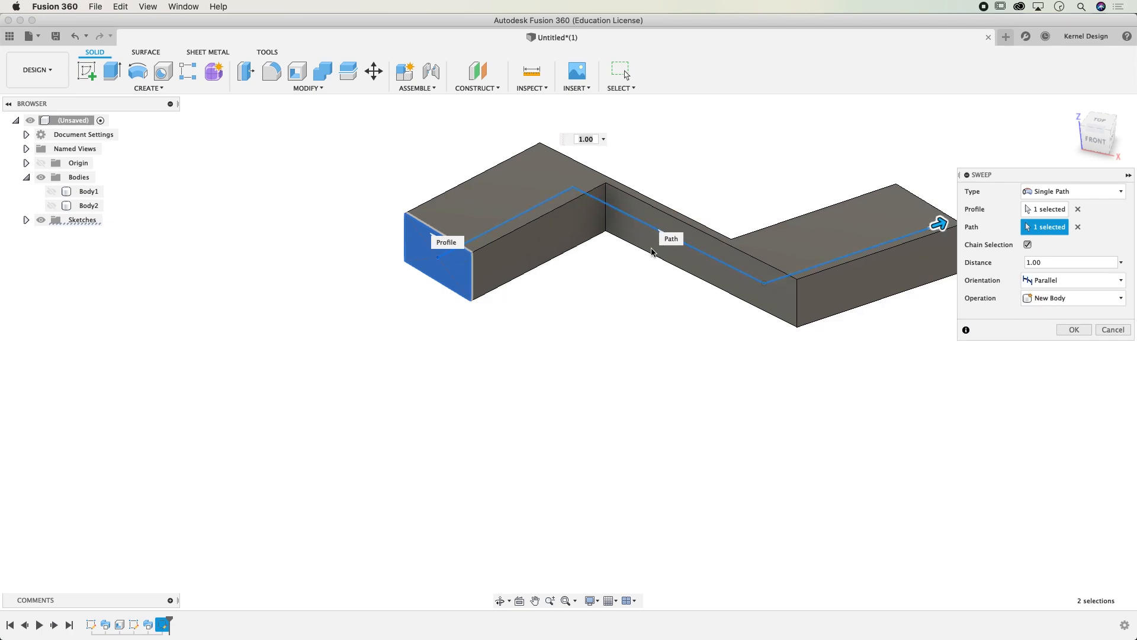
click(1039, 295)
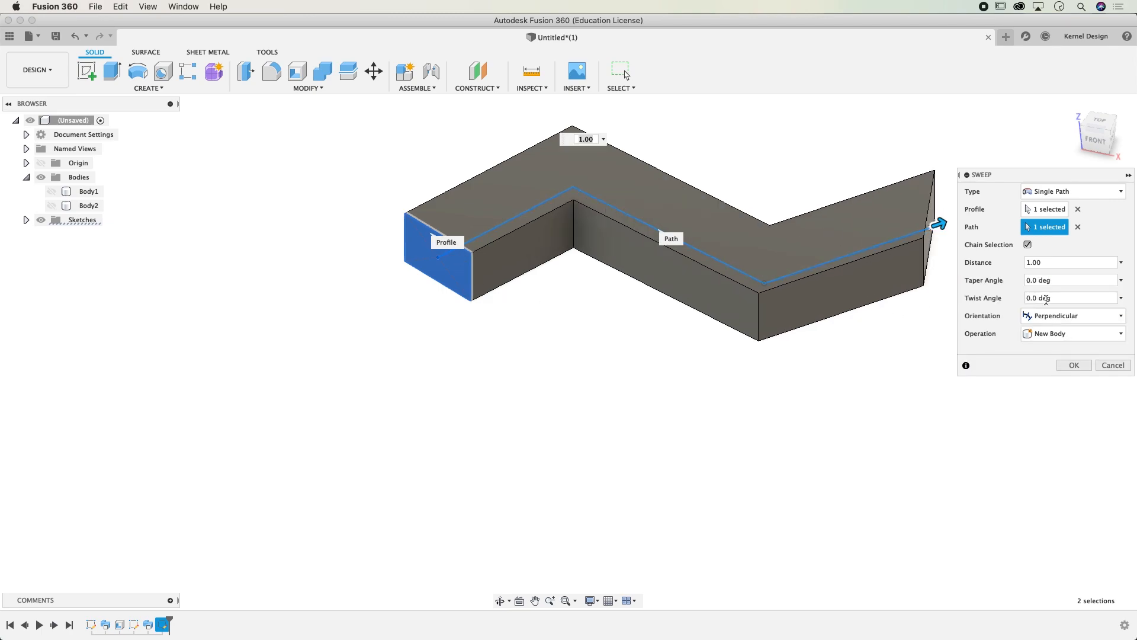
click(1080, 367)
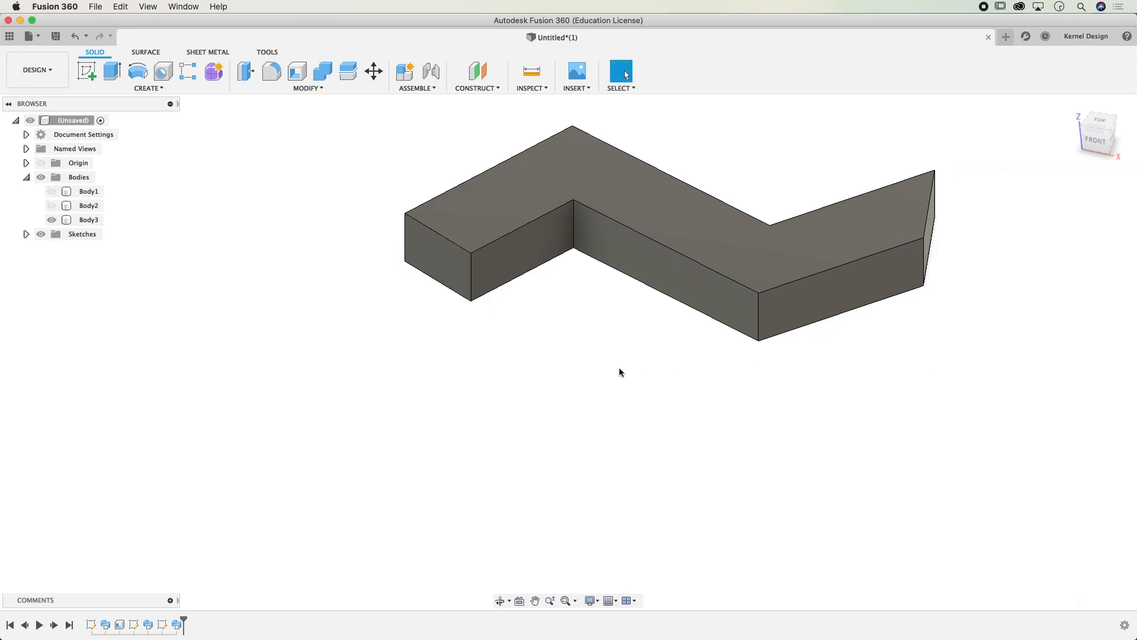
Step: Shell the zigzag body with an inside thickness of 2.159 mm, removing both end faces
mouse_move(525, 269)
shift+middle_down()
mouse_move(561, 253)
mouse_move(516, 258)
shift+middle_up()
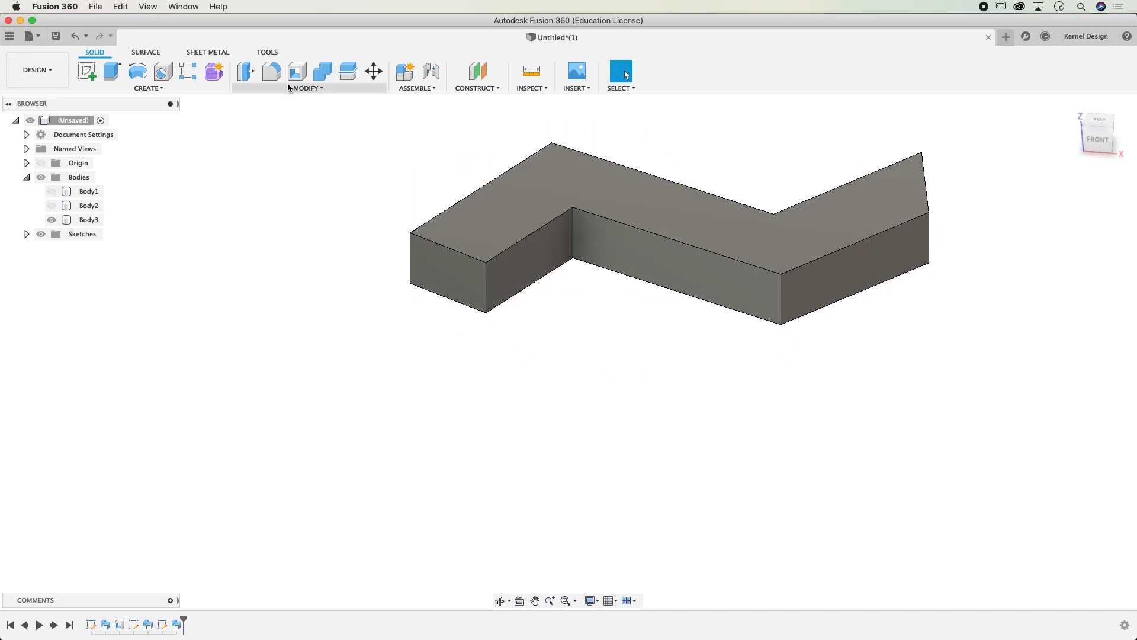
click(296, 71)
click(437, 264)
shift+middle_drag(710, 264, 668, 300)
click(670, 319)
drag(669, 317, 672, 328)
shift+middle_drag(362, 273, 429, 282)
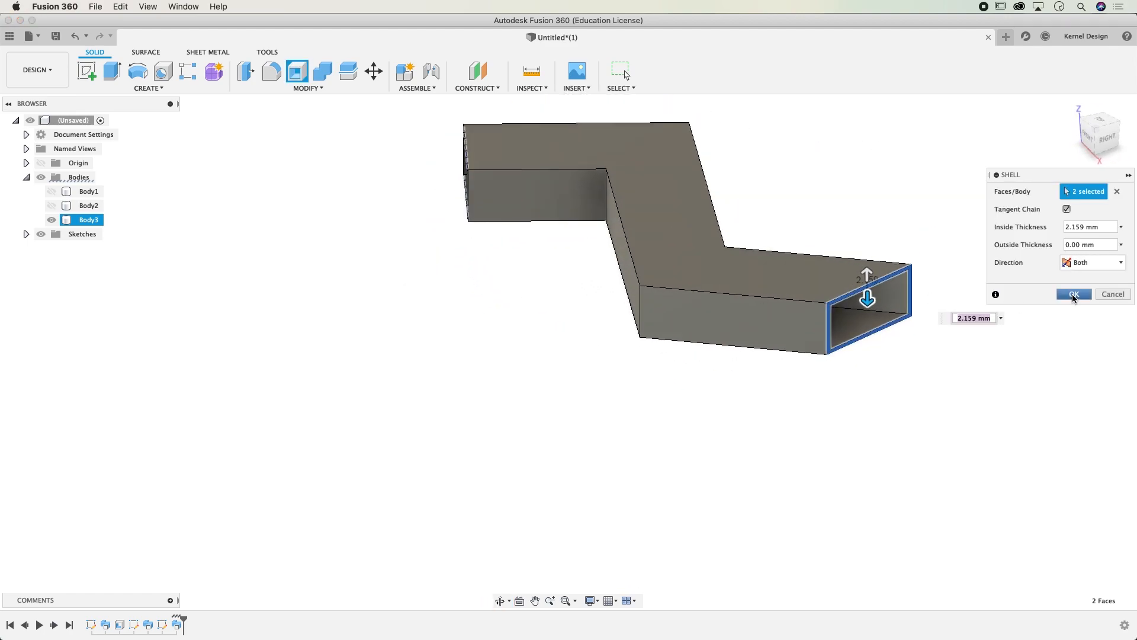
click(1074, 294)
shift+middle_drag(666, 228, 598, 293)
shift+middle_drag(594, 353, 604, 331)
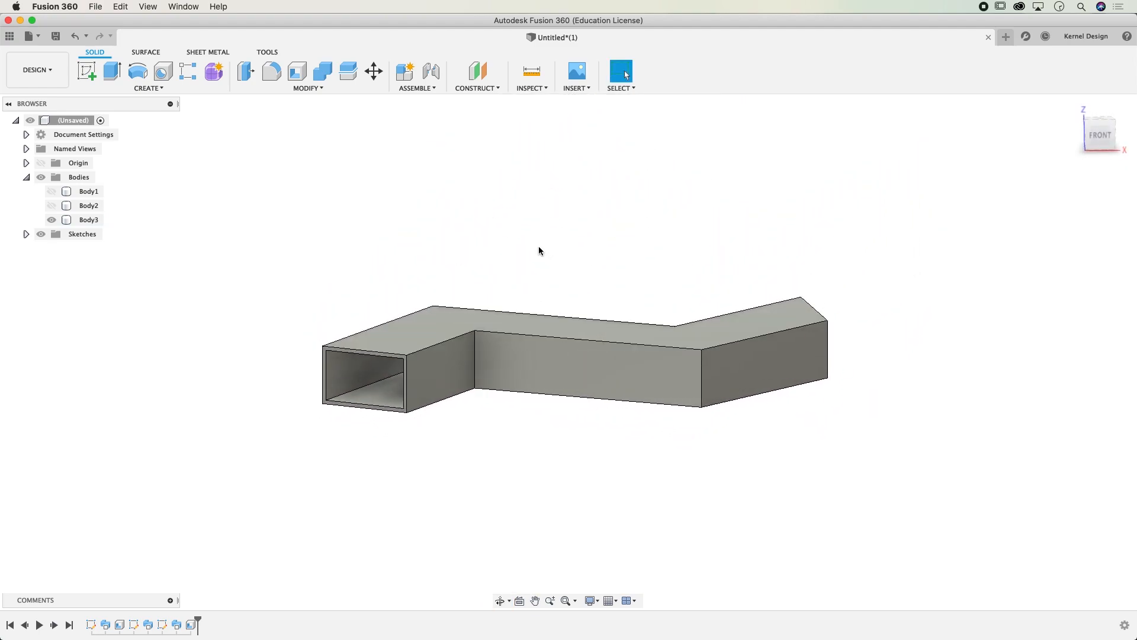